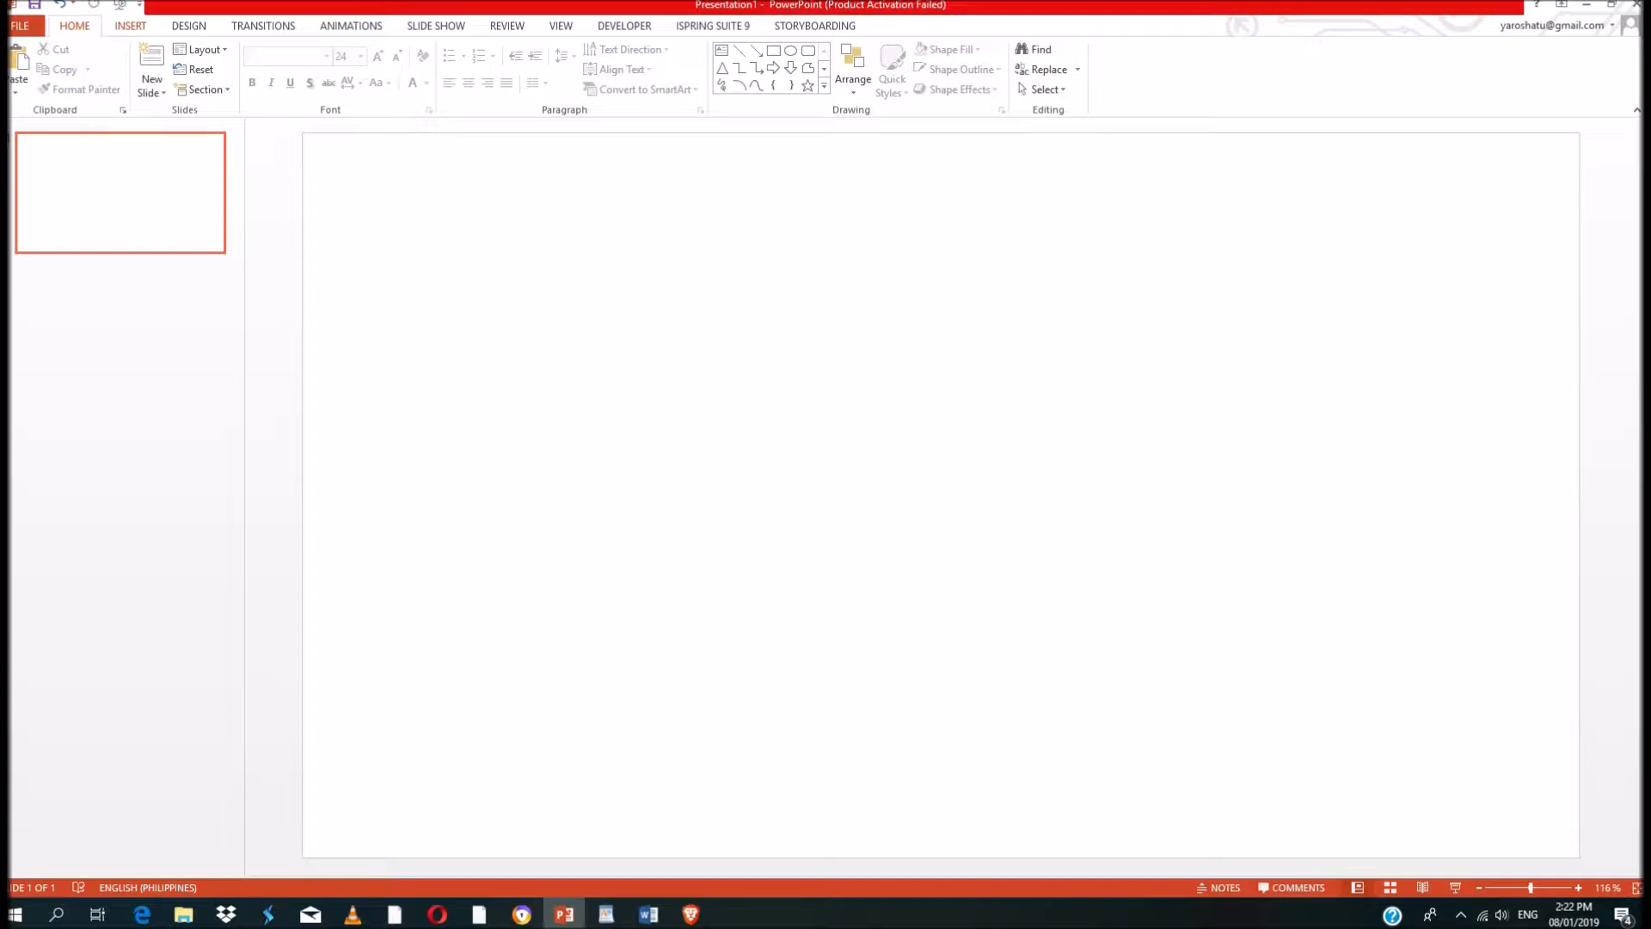
- Insert the Happy Dreams MP3 from the BEER folder as audio on the blank slide and preview its playback
click(130, 25)
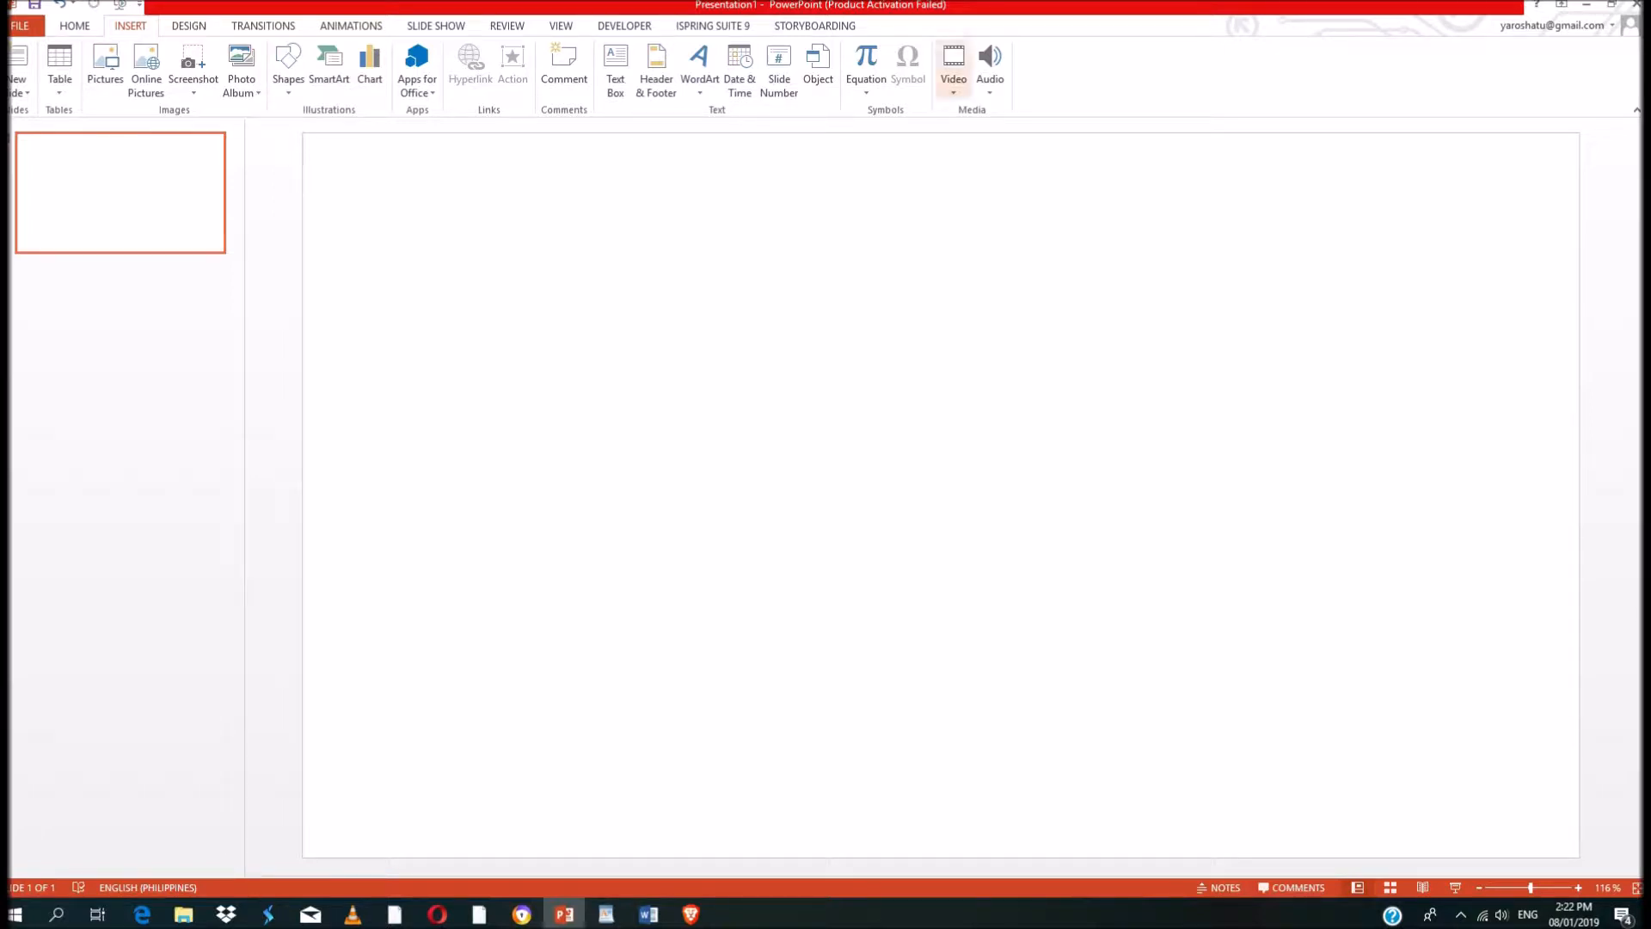
click(990, 69)
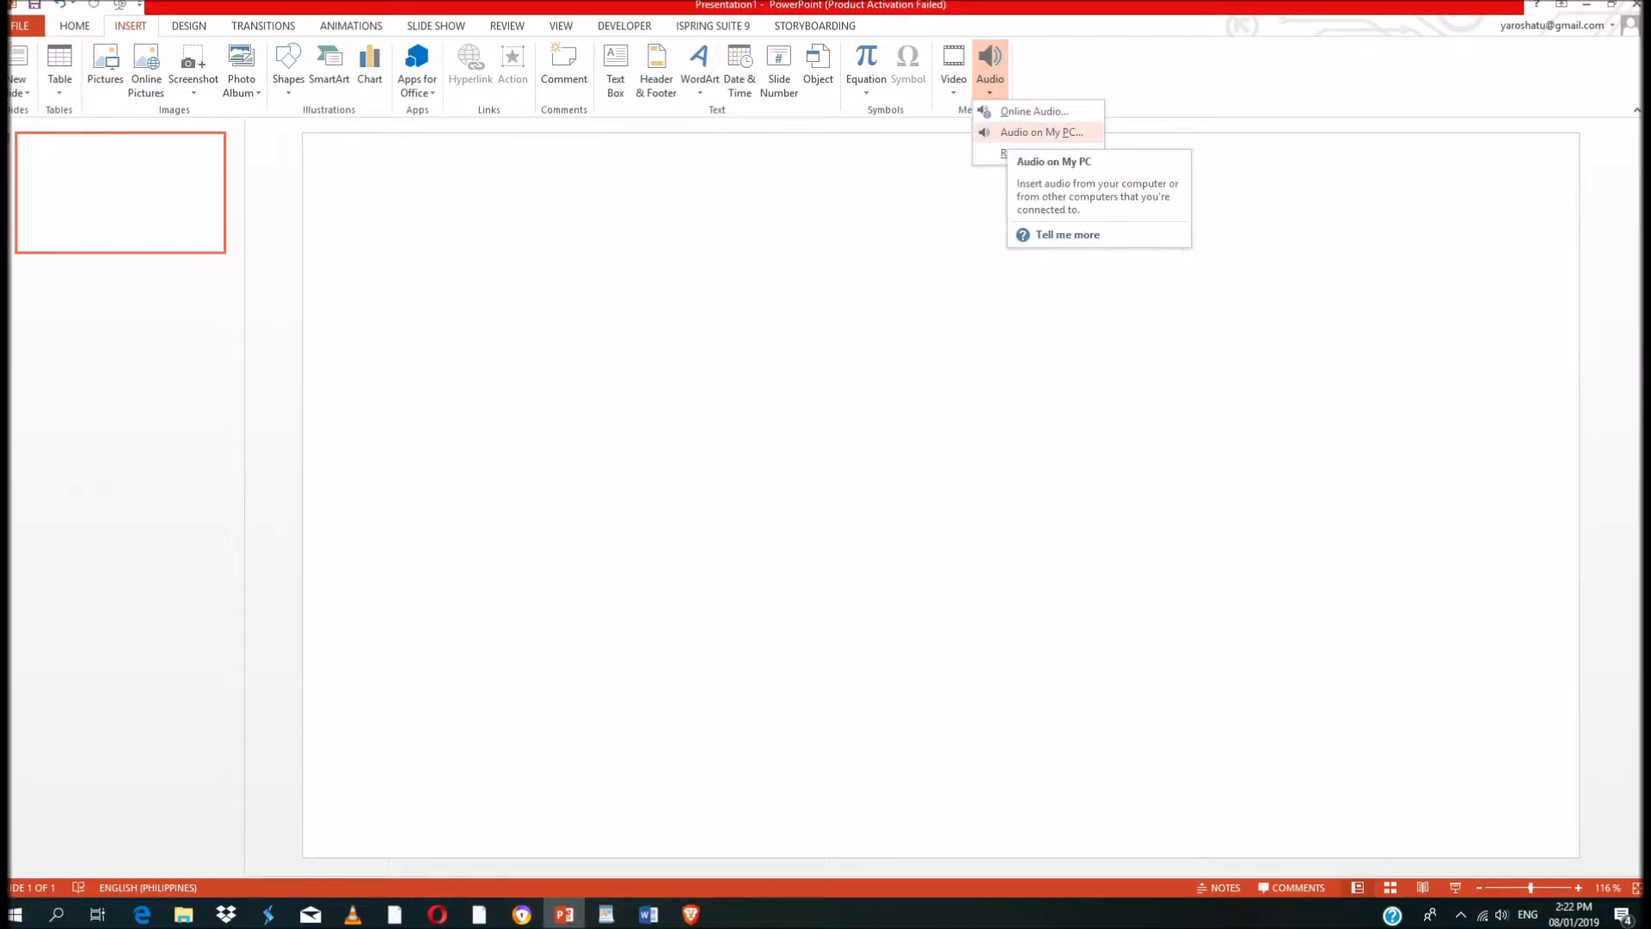
click(1016, 133)
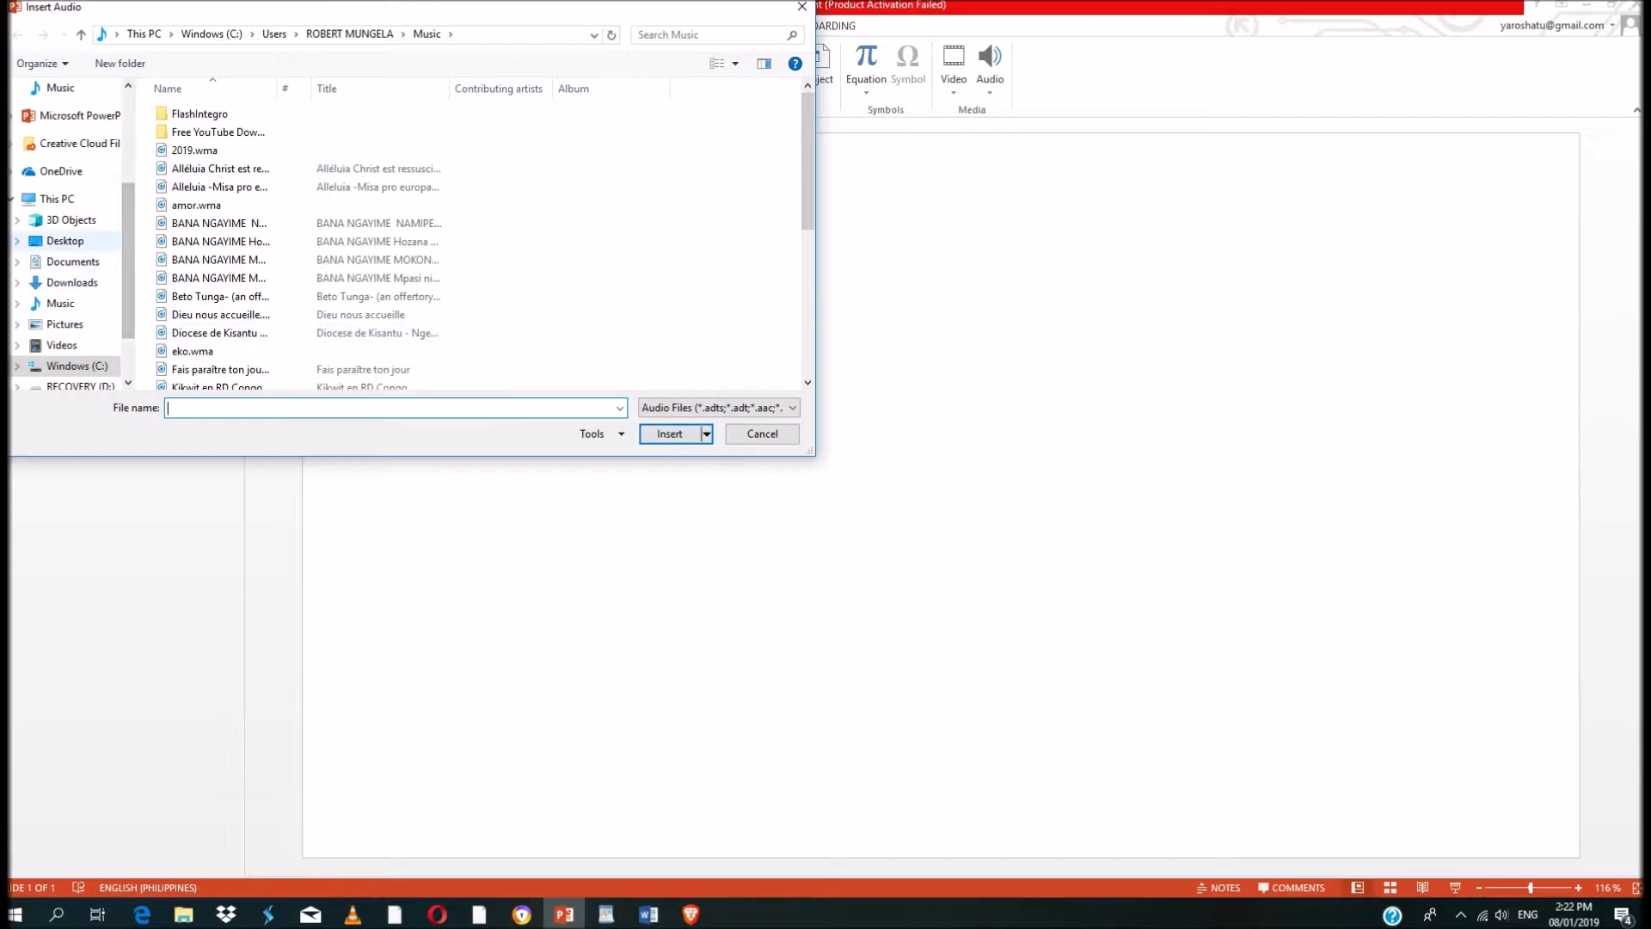
click(65, 241)
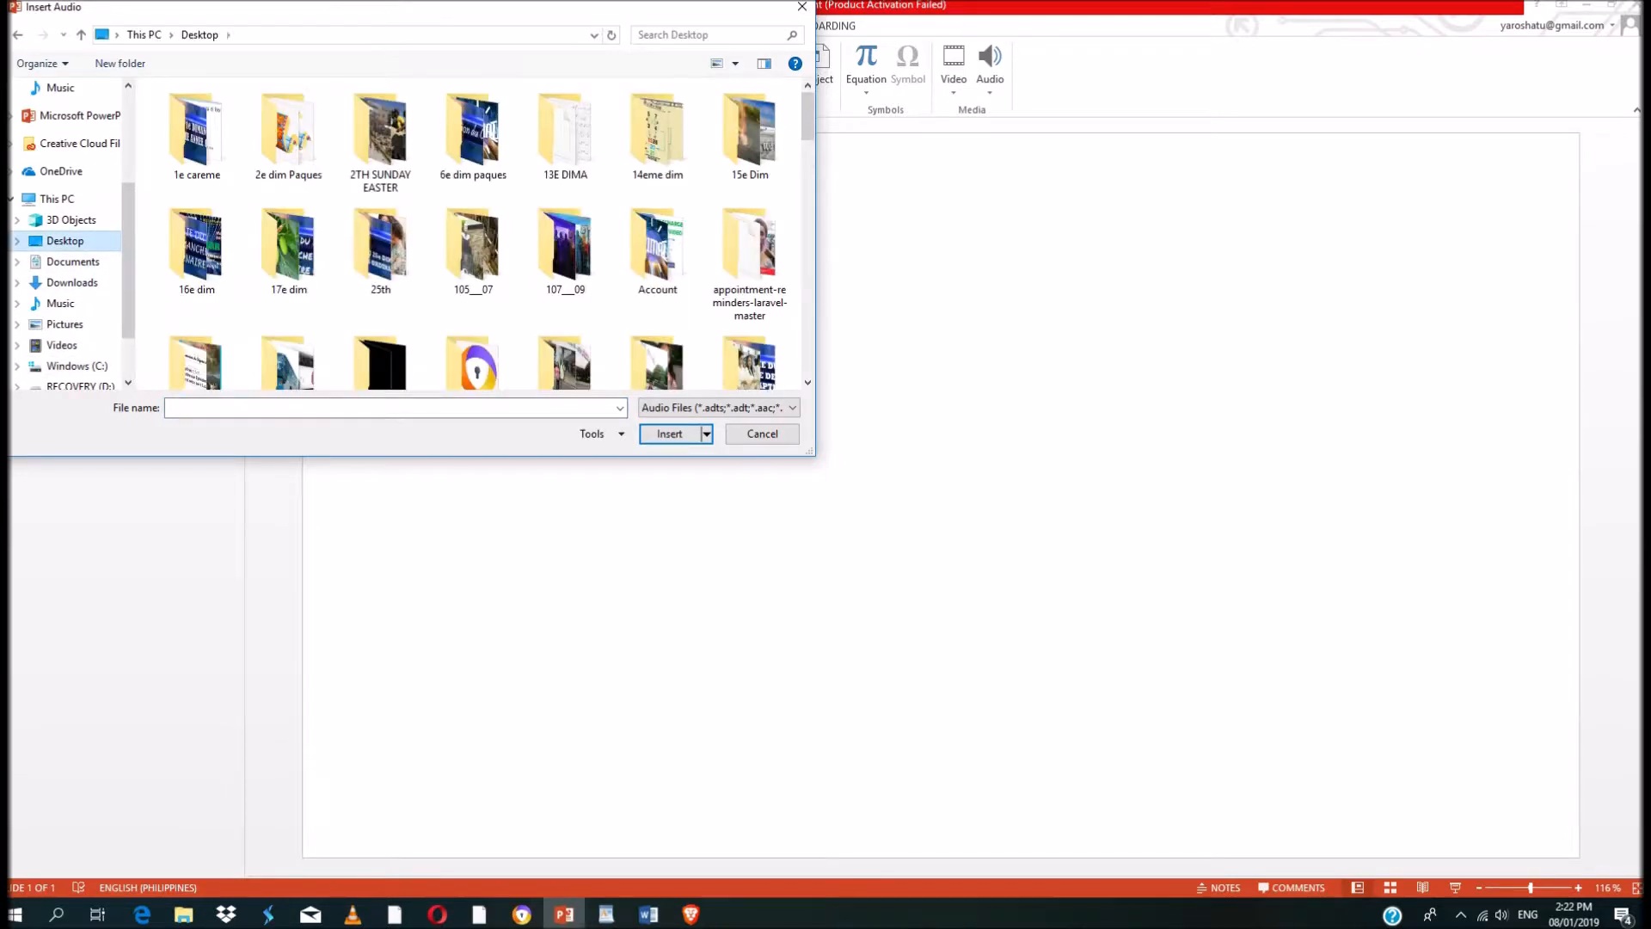
scroll(69, 233, up, 2)
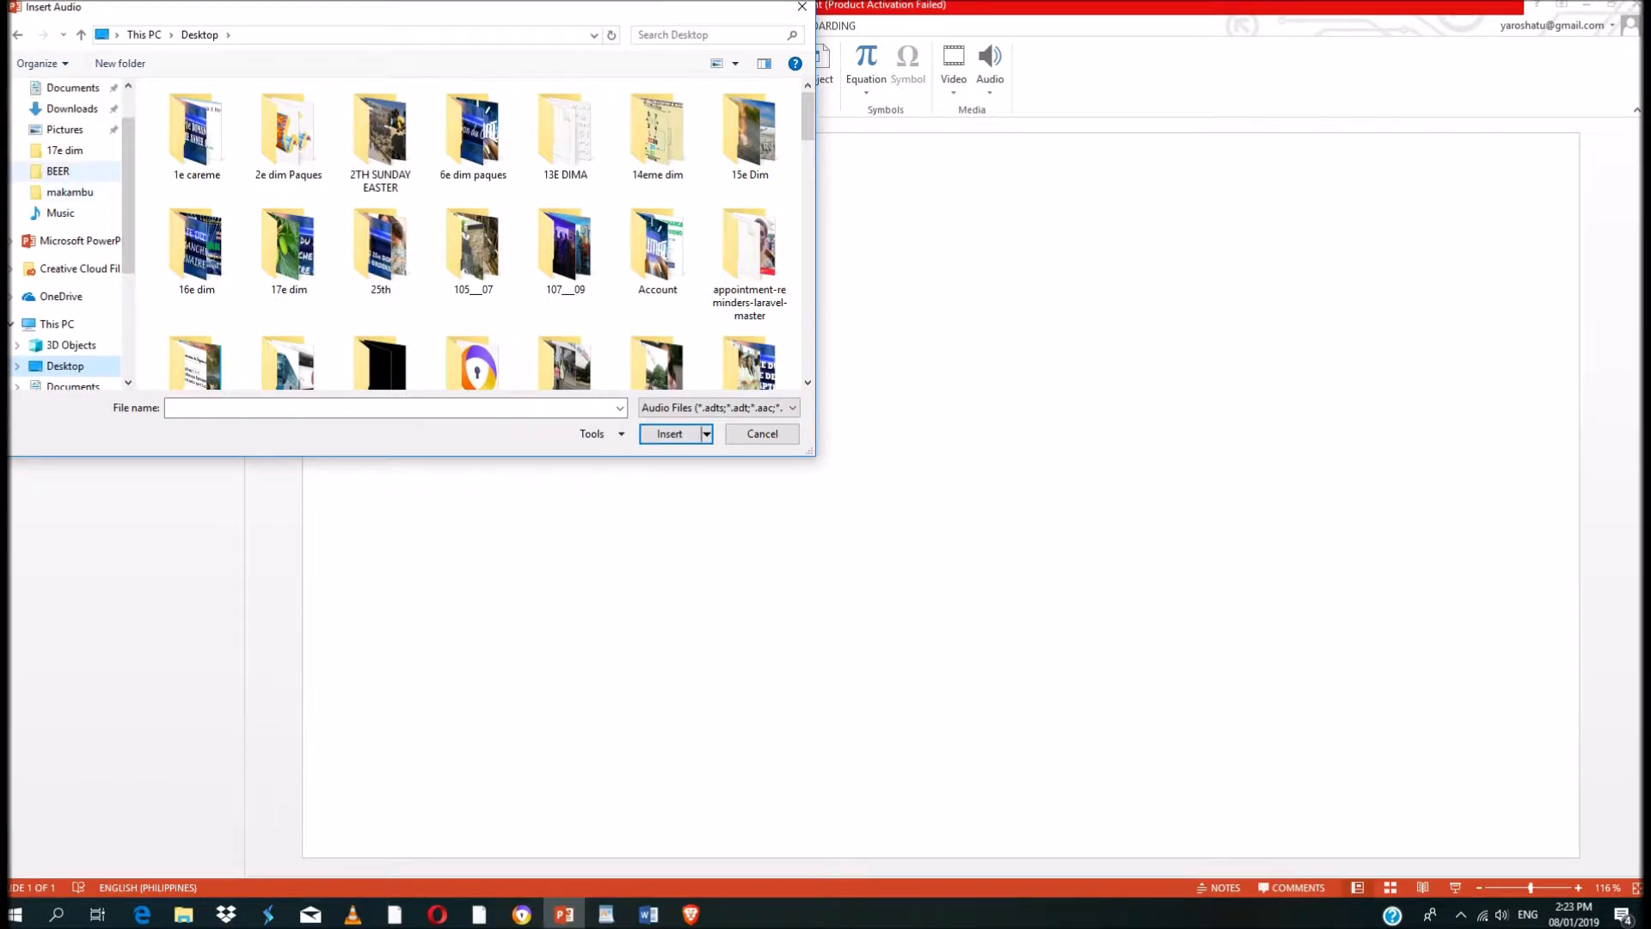
click(58, 171)
click(220, 132)
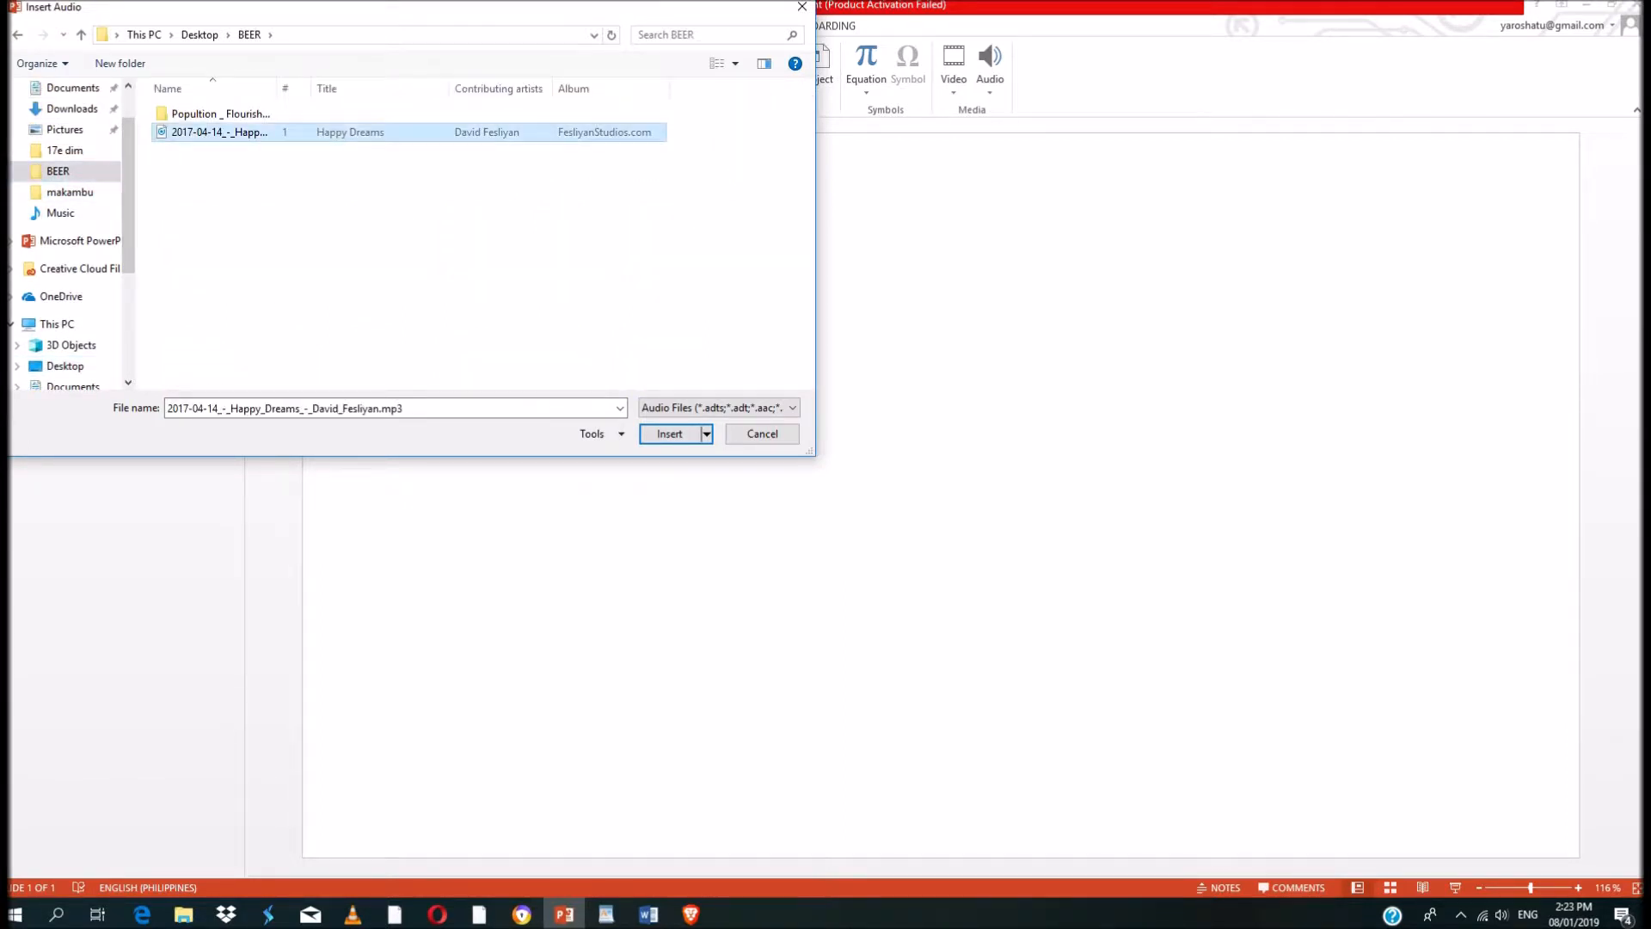
click(670, 433)
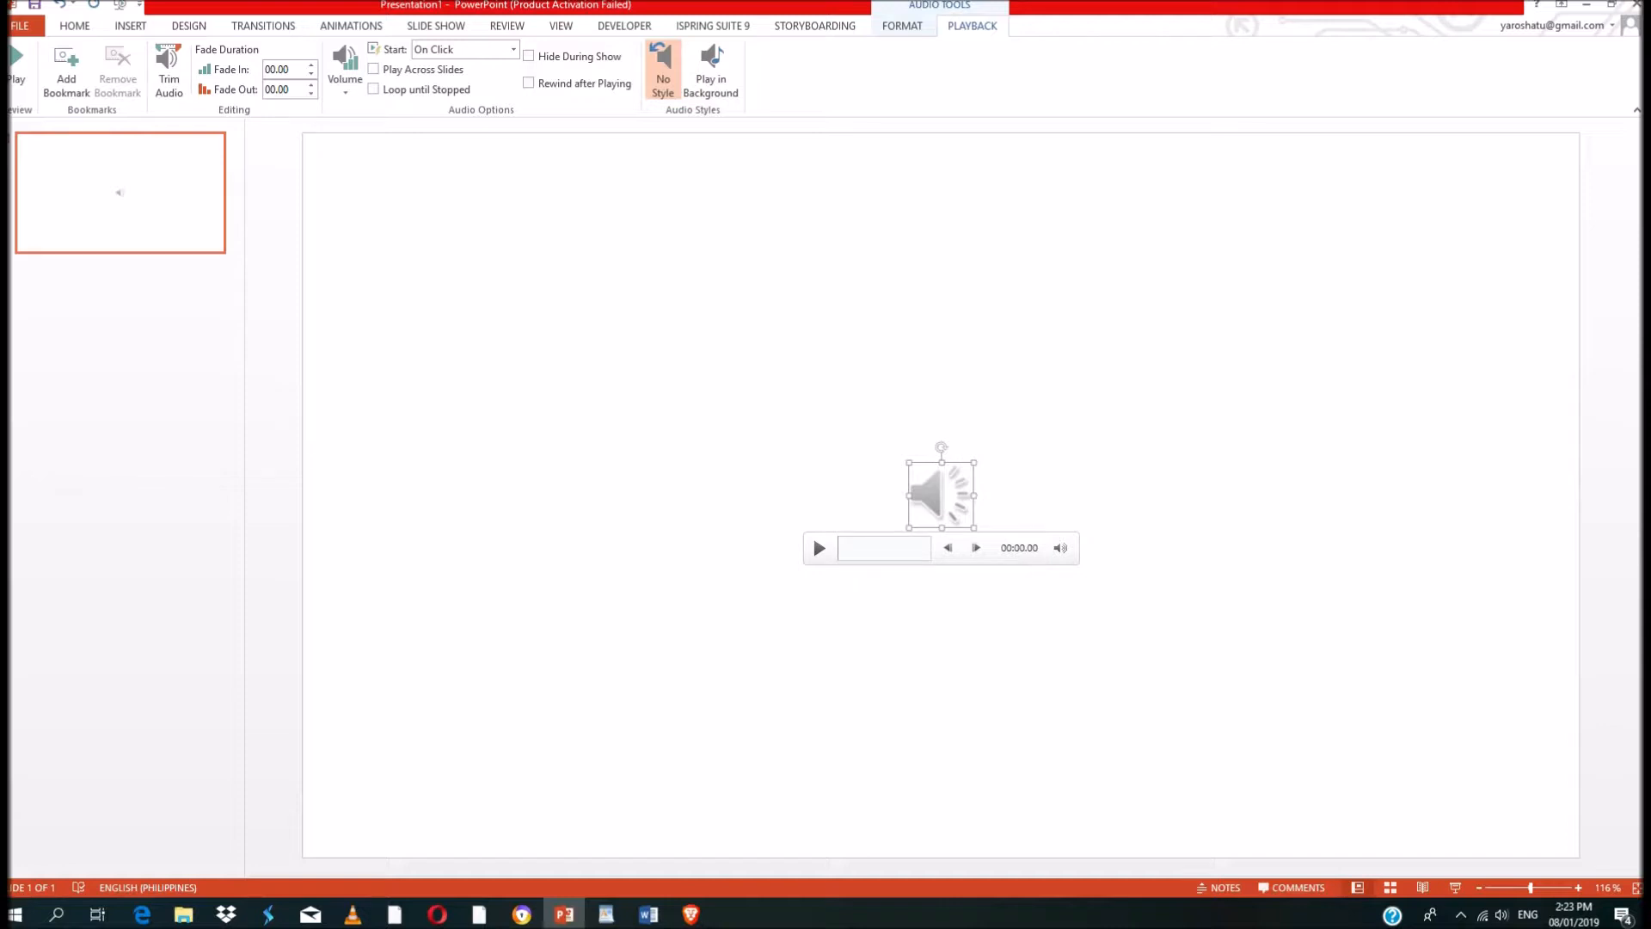
click(818, 548)
click(819, 548)
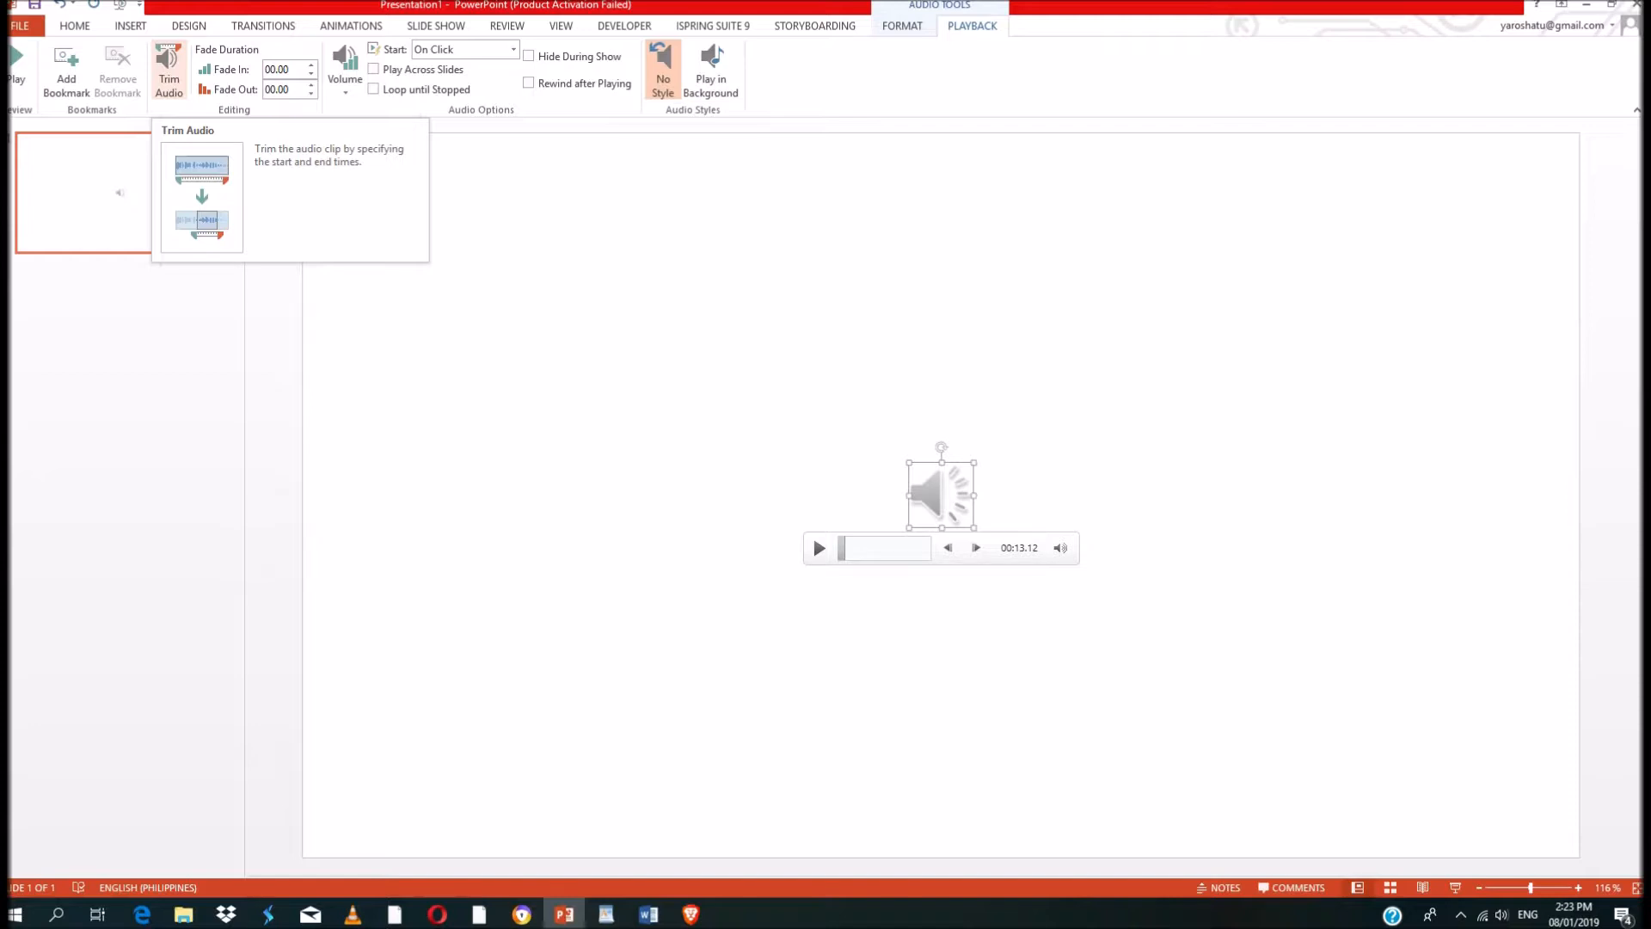
- Trim a fraction of a second off the start of the Happy Dreams audio clip and preview it
click(169, 70)
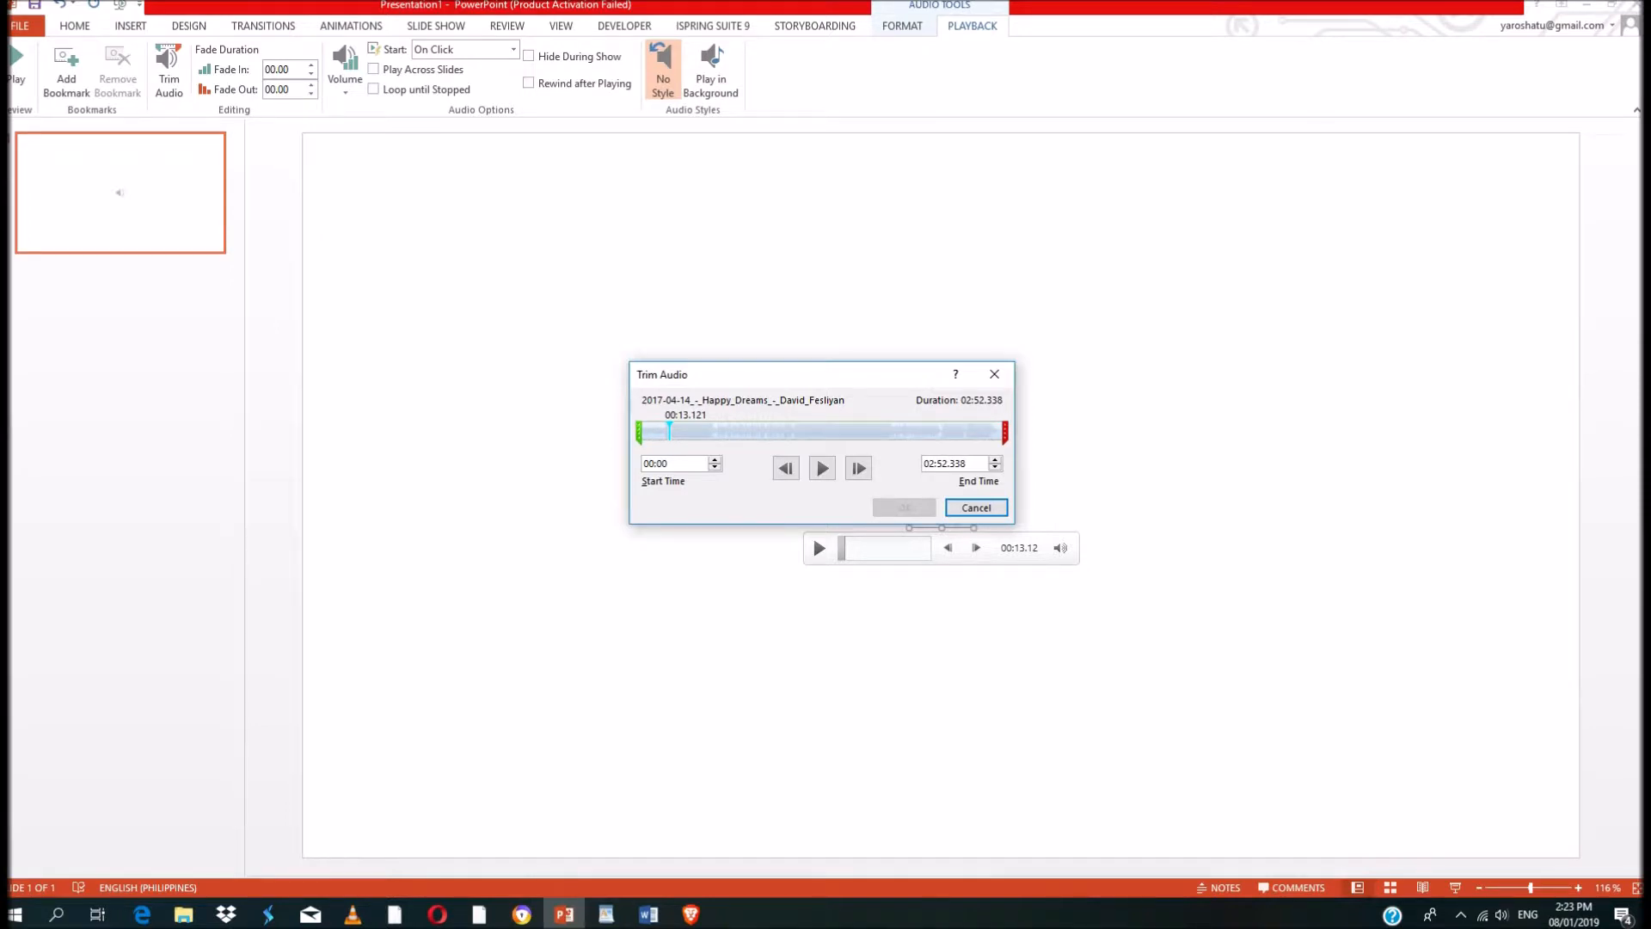
click(714, 459)
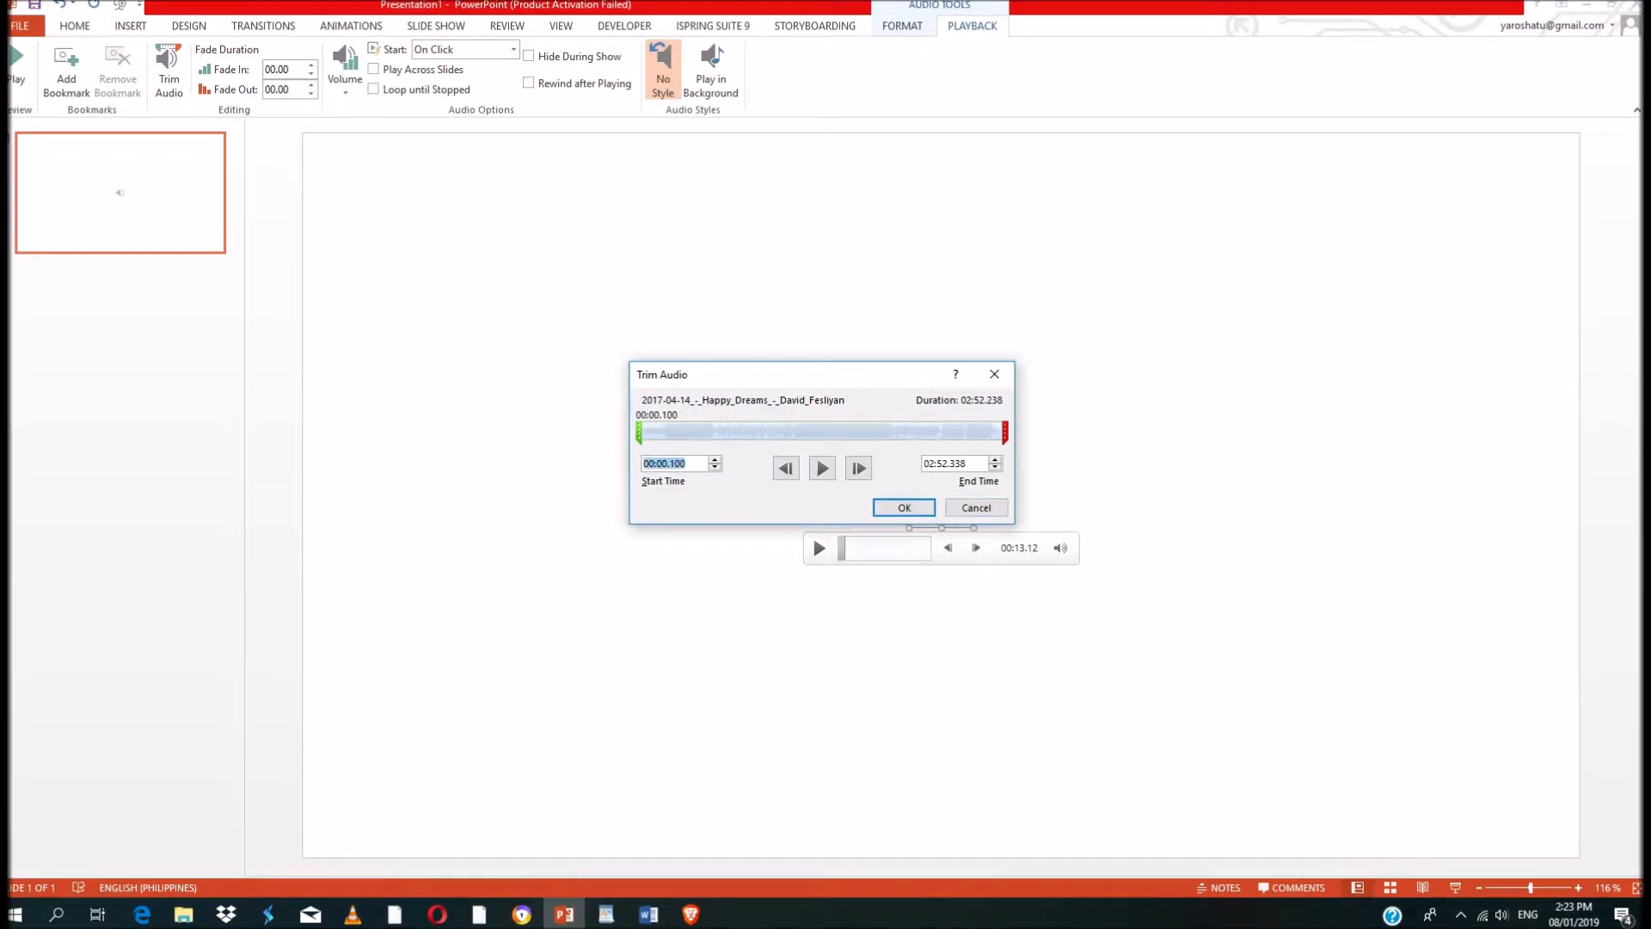
click(714, 459)
click(715, 460)
click(904, 507)
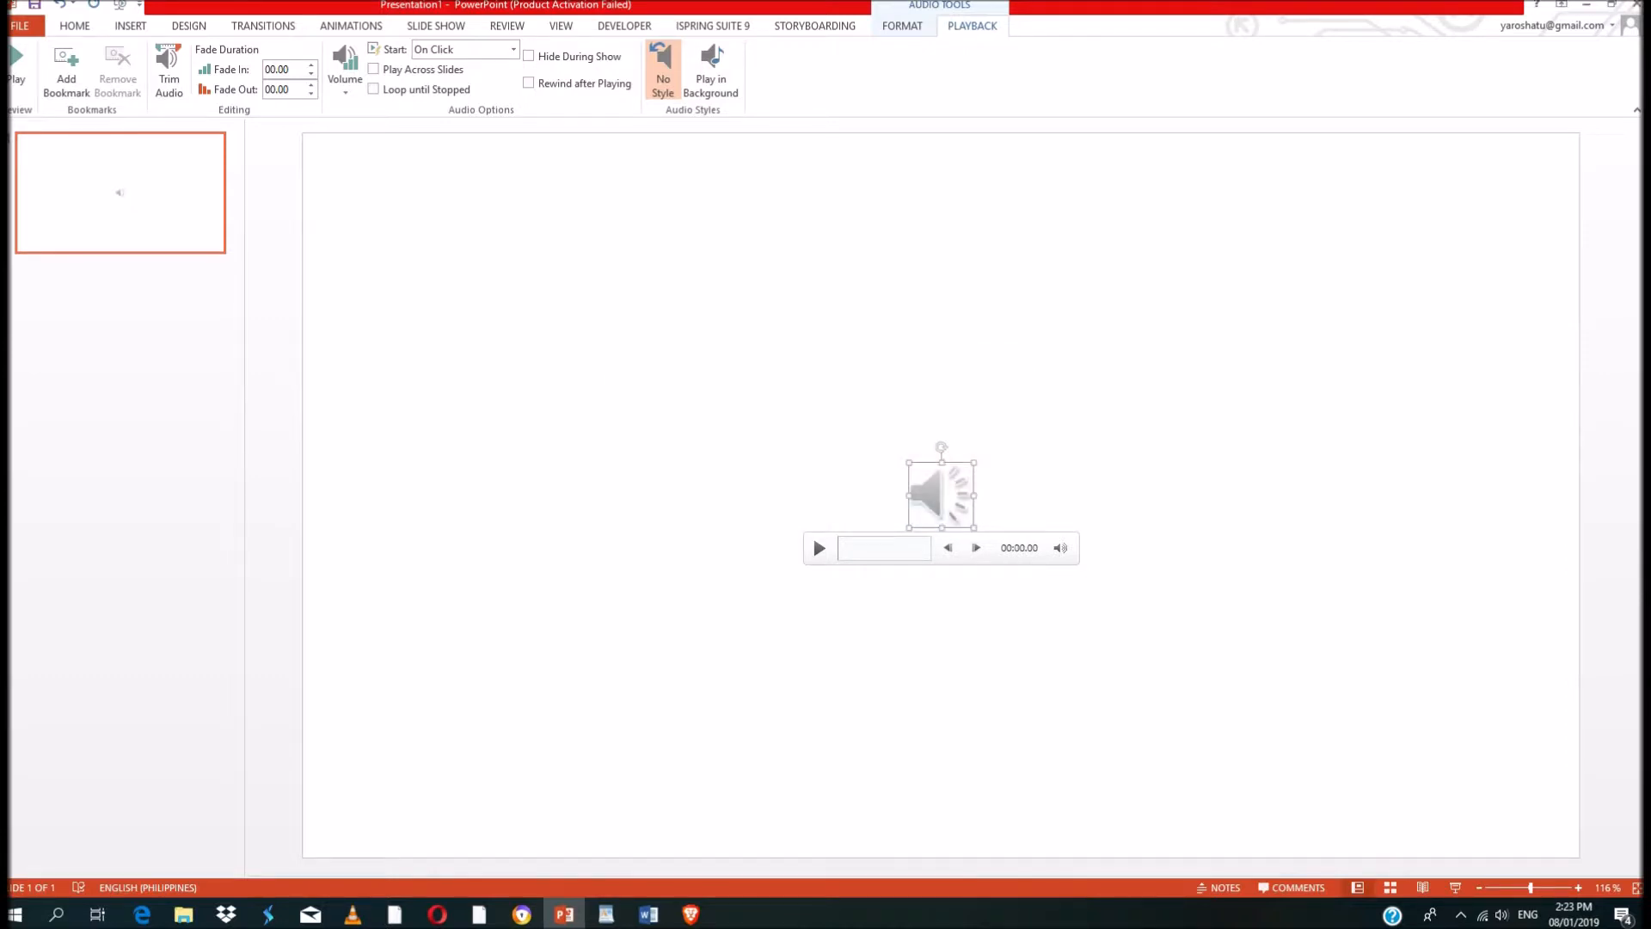
click(819, 548)
key(alt+p)
key(Escape)
- Fill the slide background with the green marble texture
right_click(500, 308)
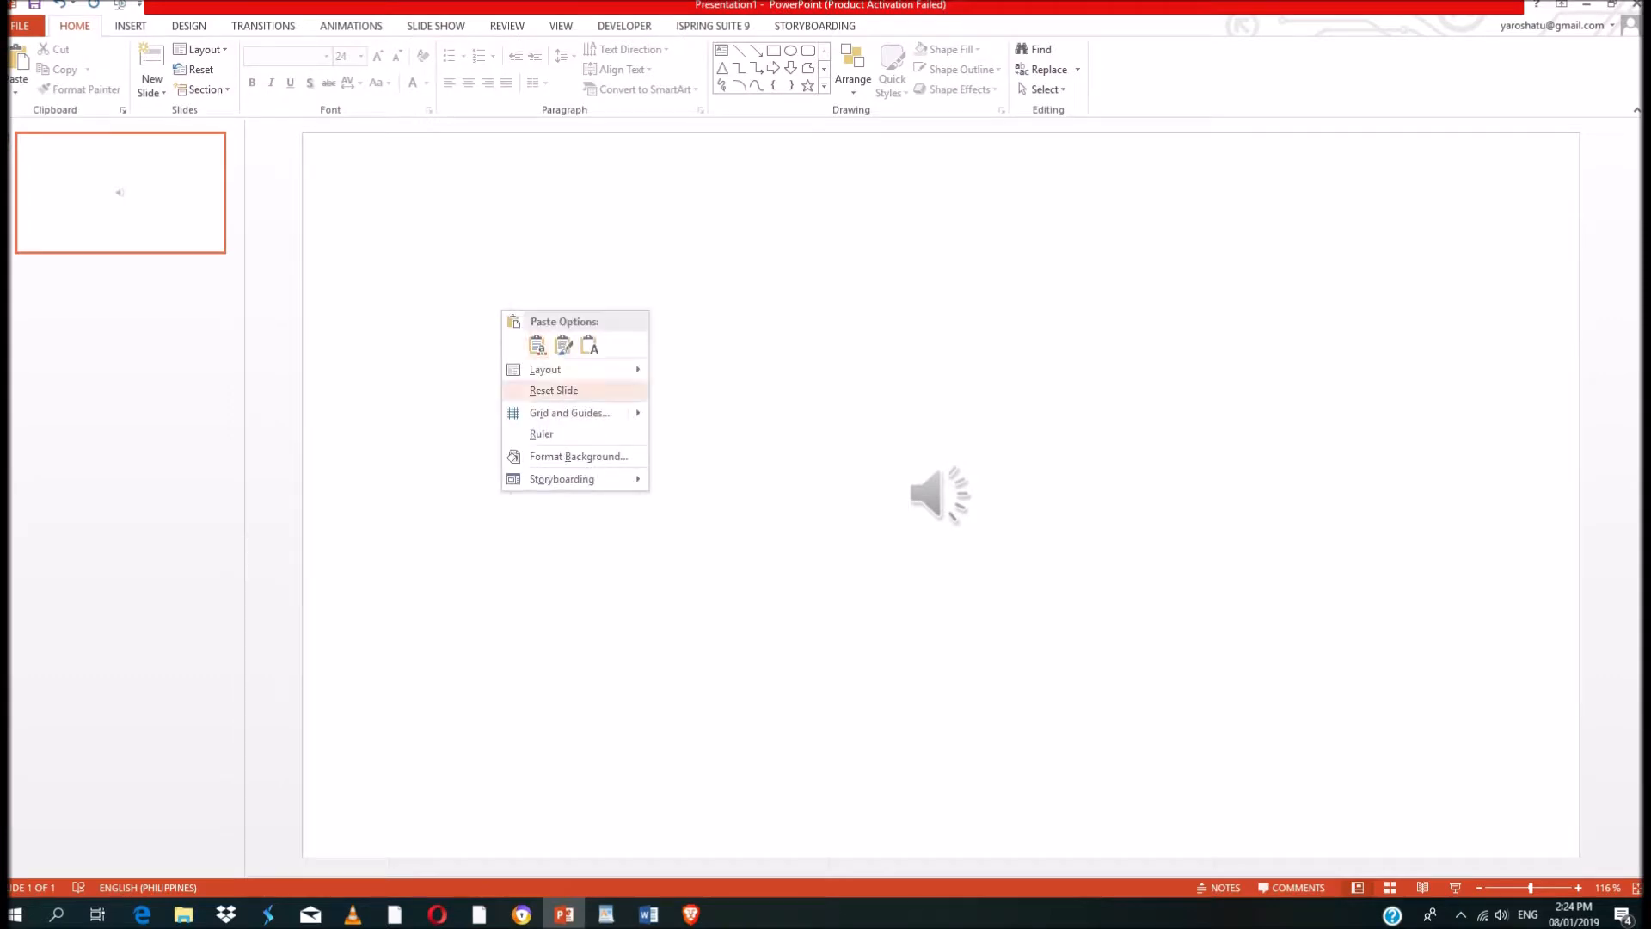
click(579, 457)
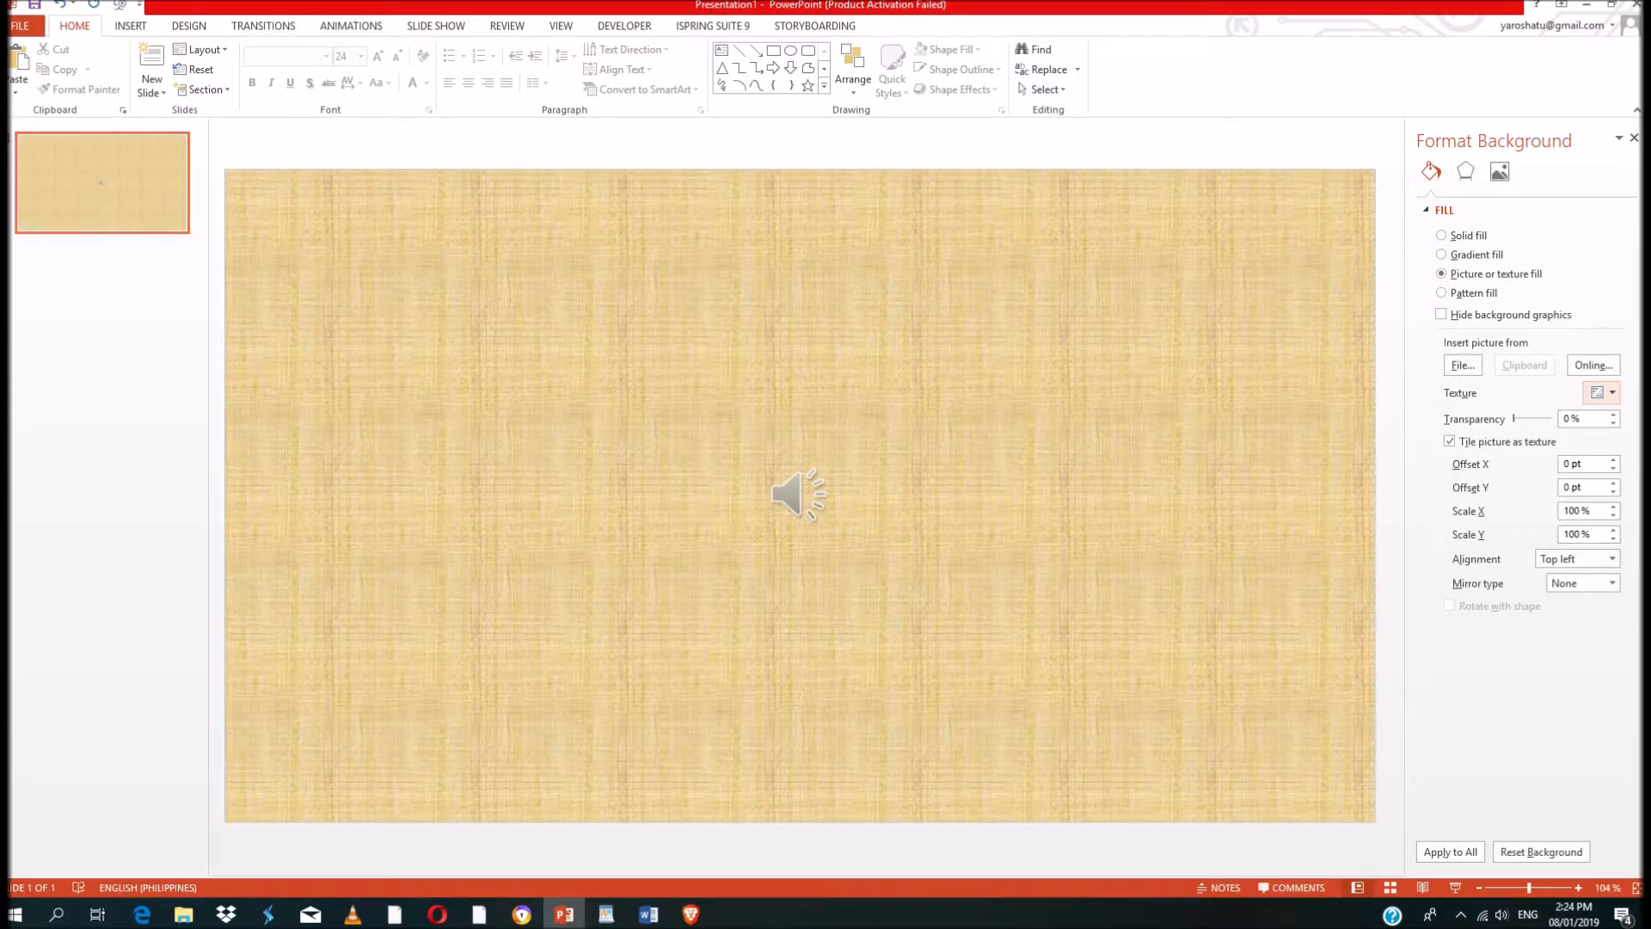
click(1605, 392)
click(1531, 518)
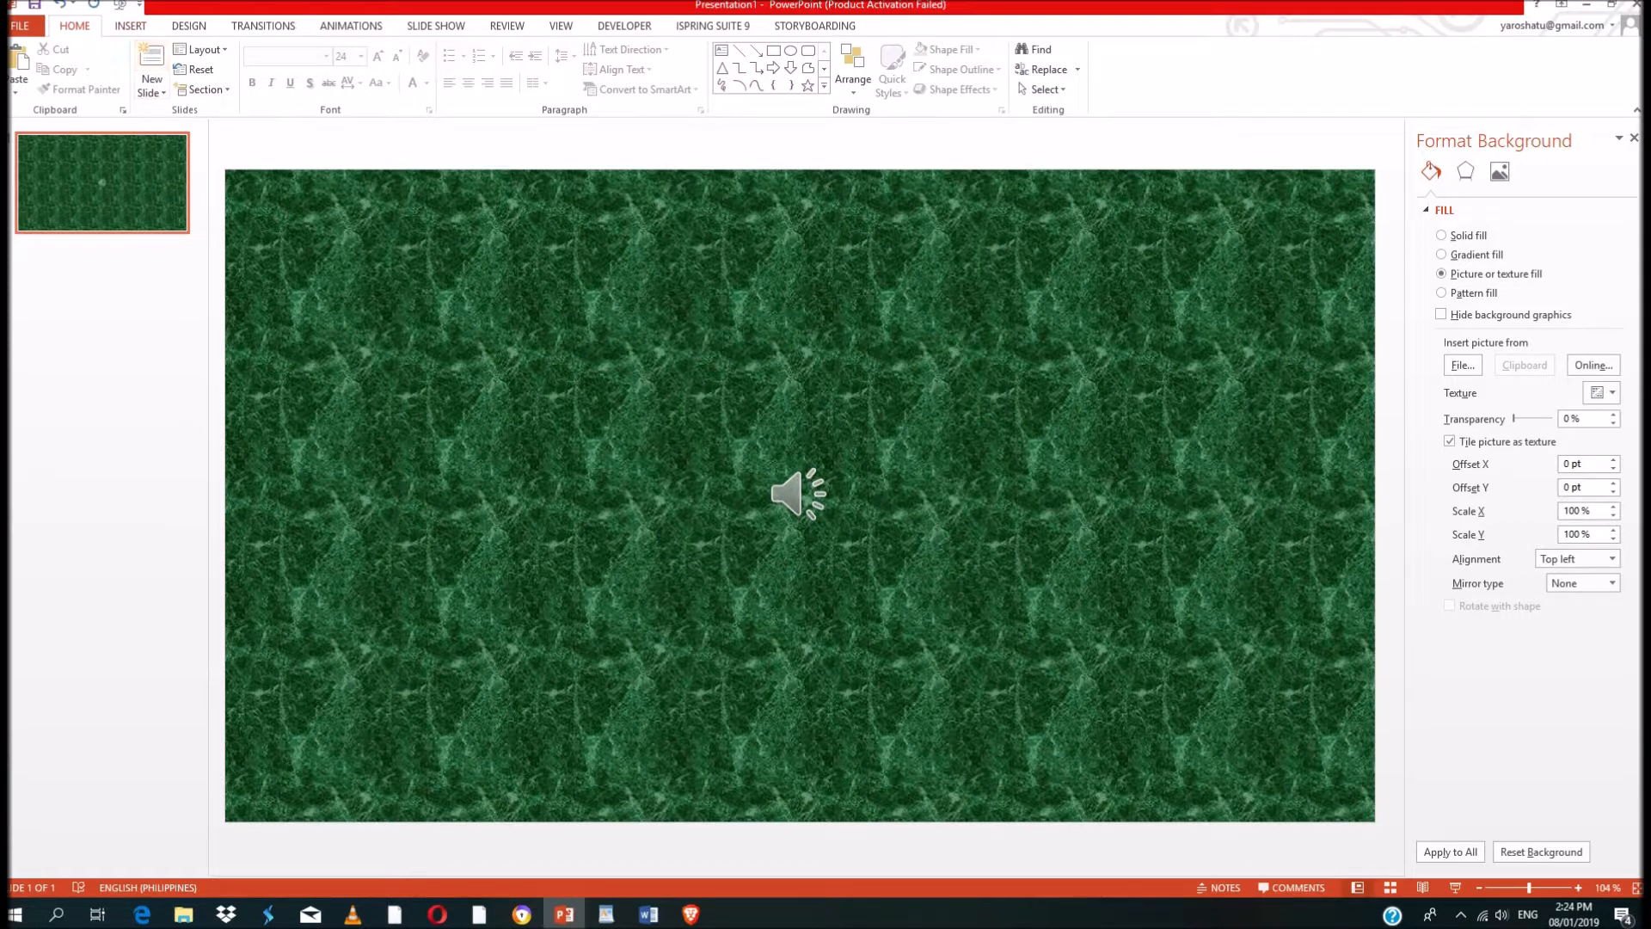
- Insert the silver Mercedes-Benz safety car picture from an online image search for "cars" and apply the soft-edged rectangular picture style
click(130, 26)
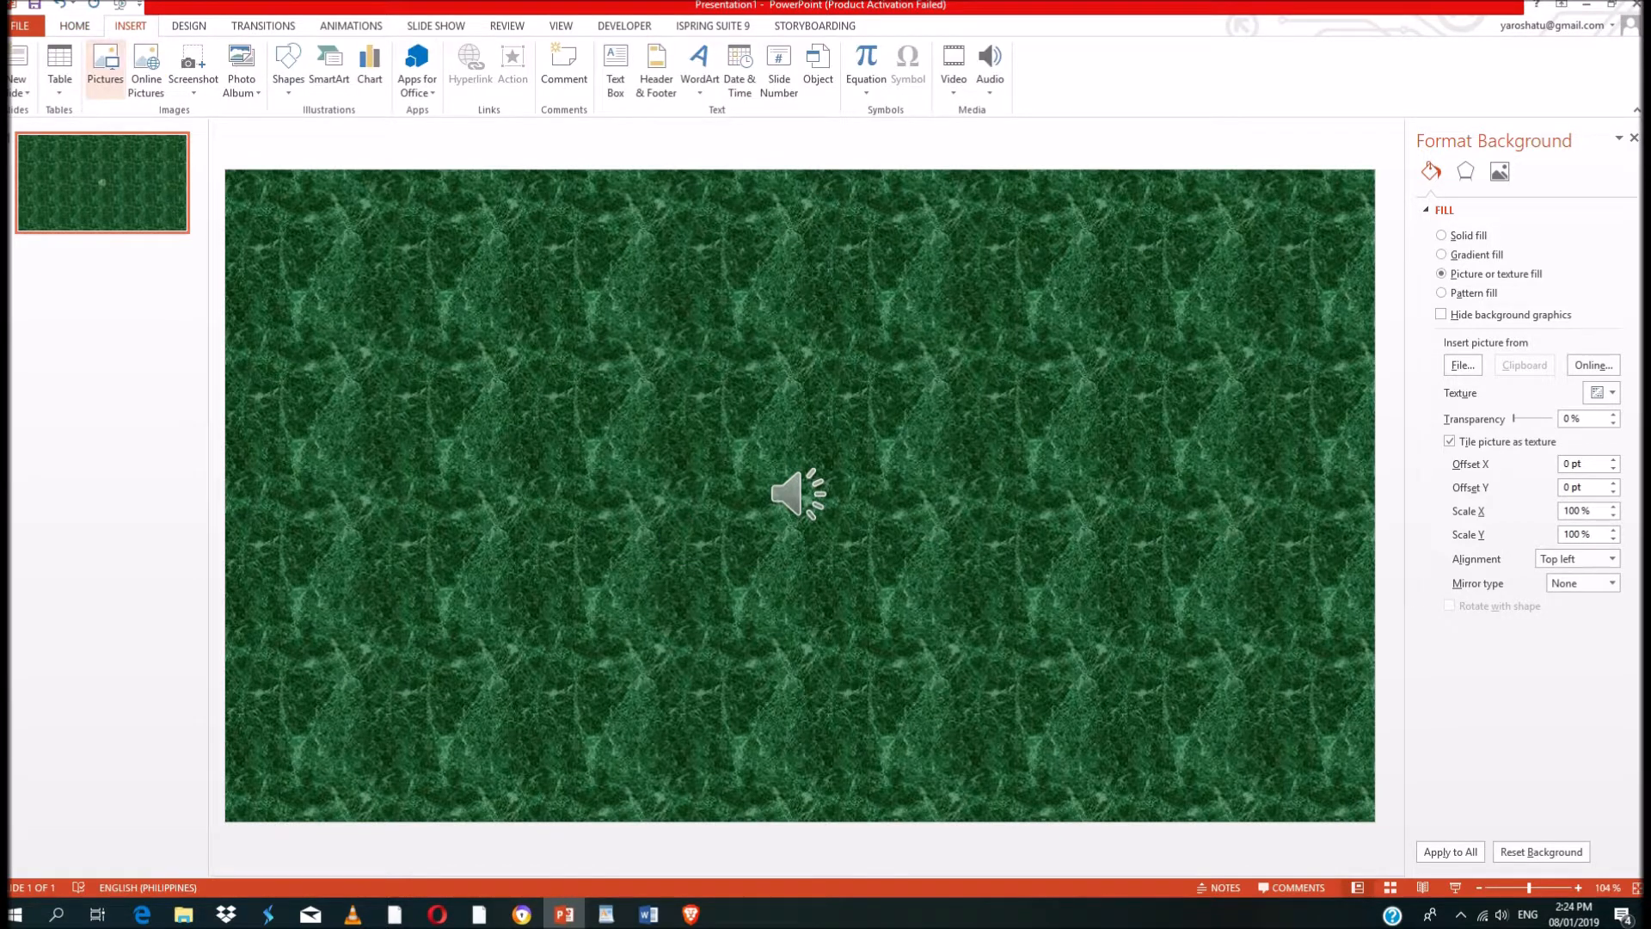
click(146, 69)
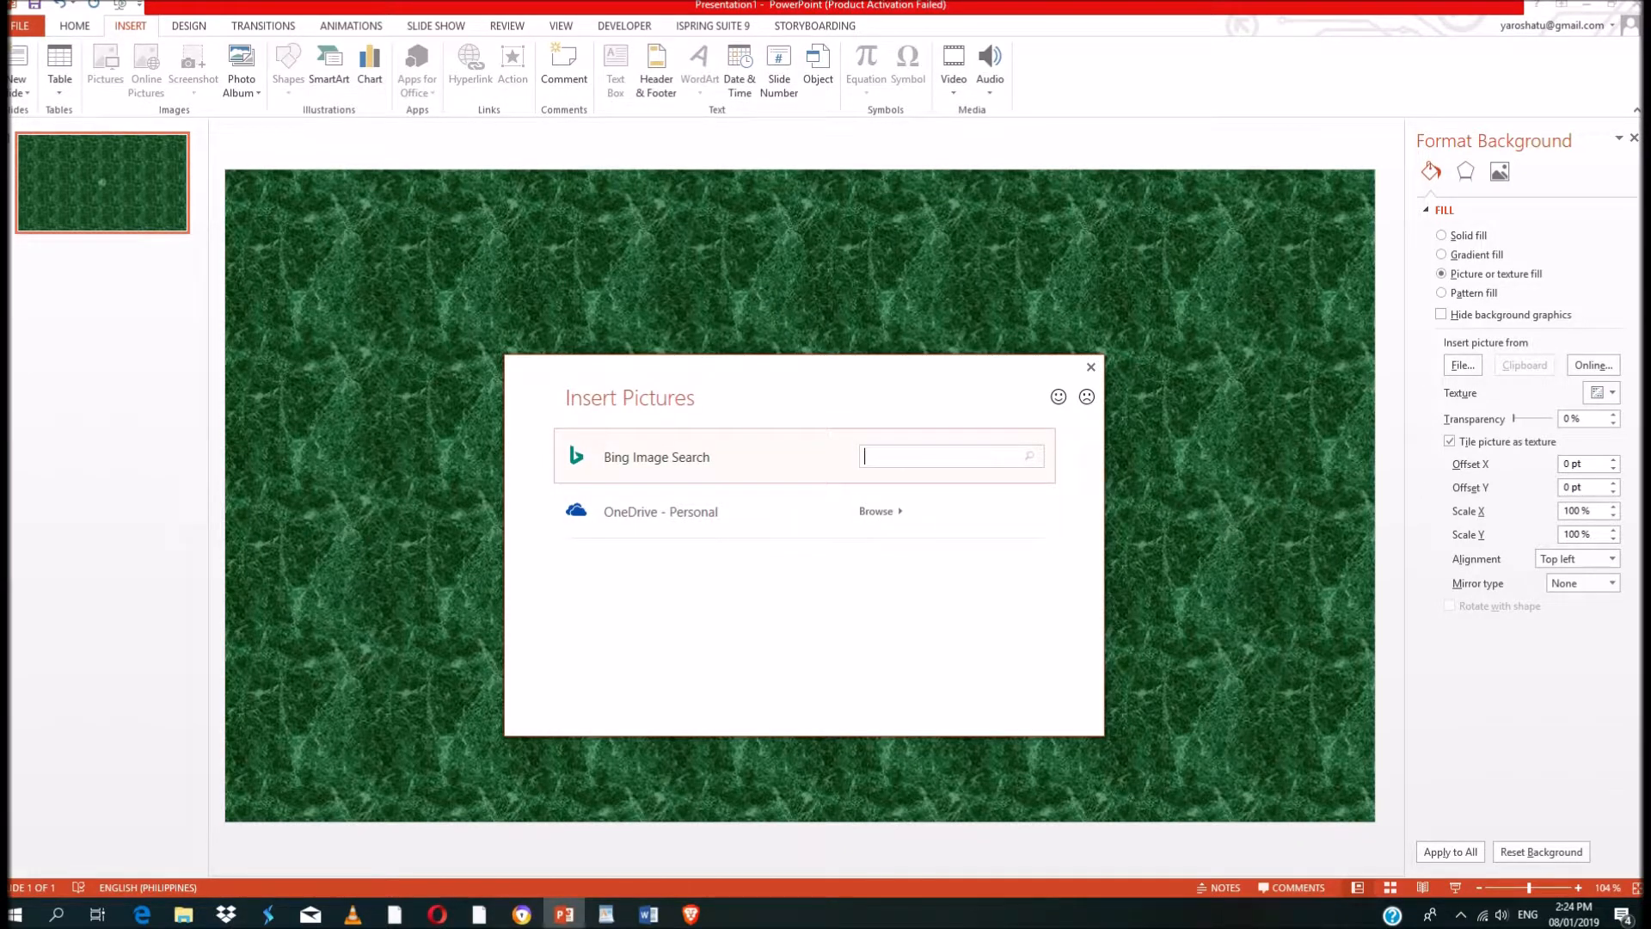
text(cars)
key(Return)
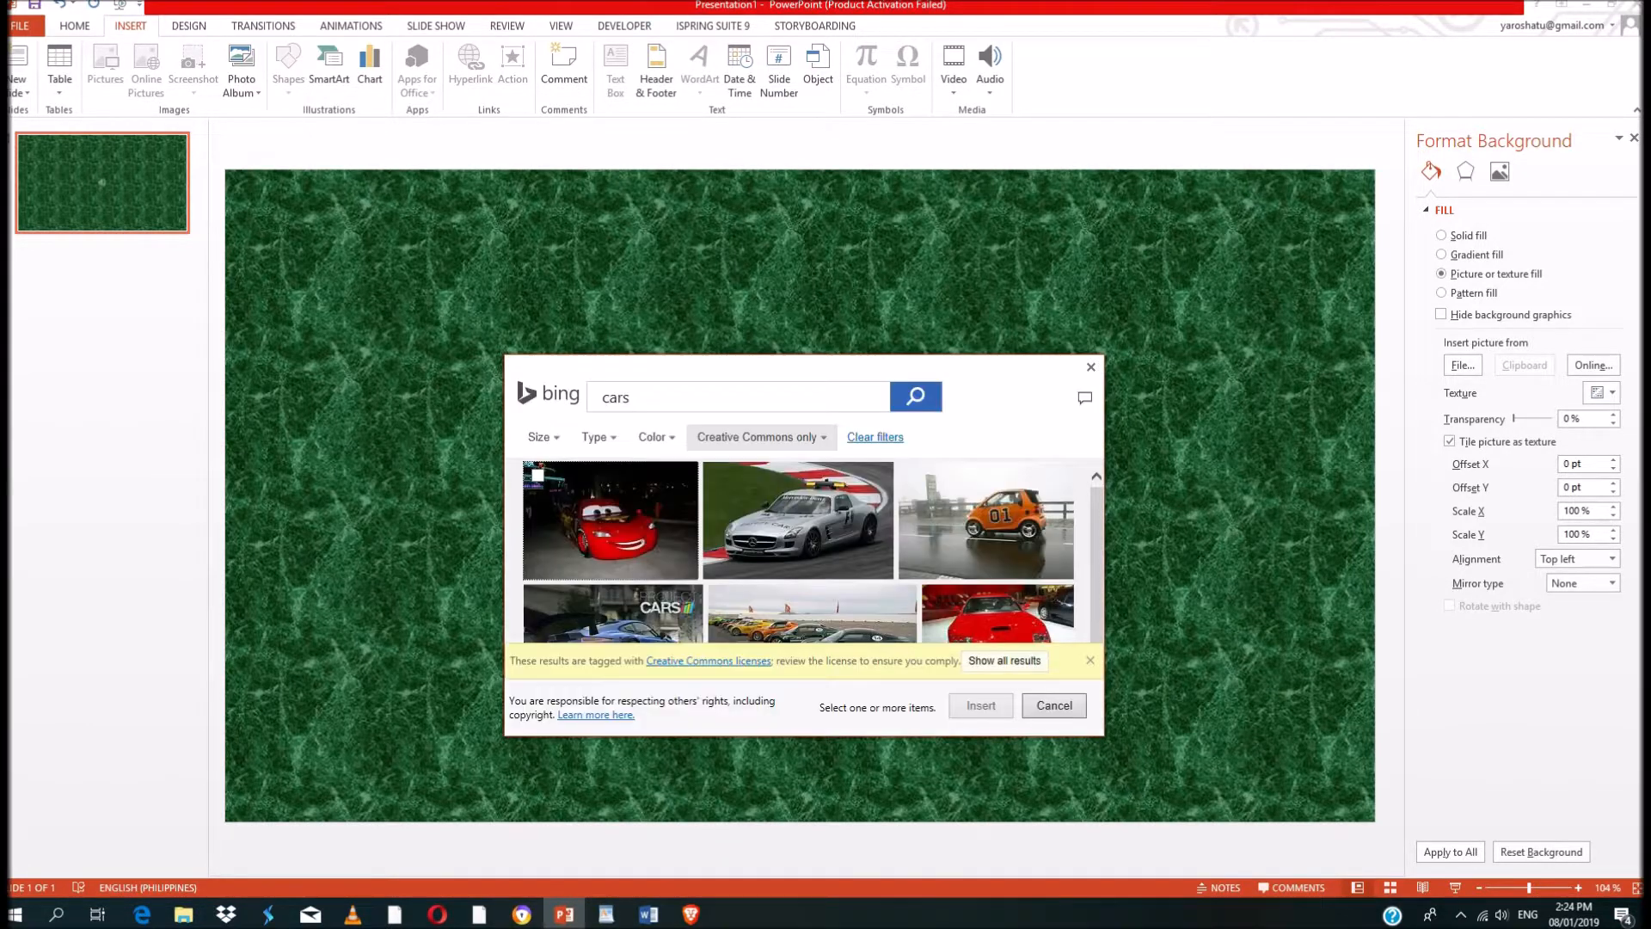
click(798, 516)
click(981, 706)
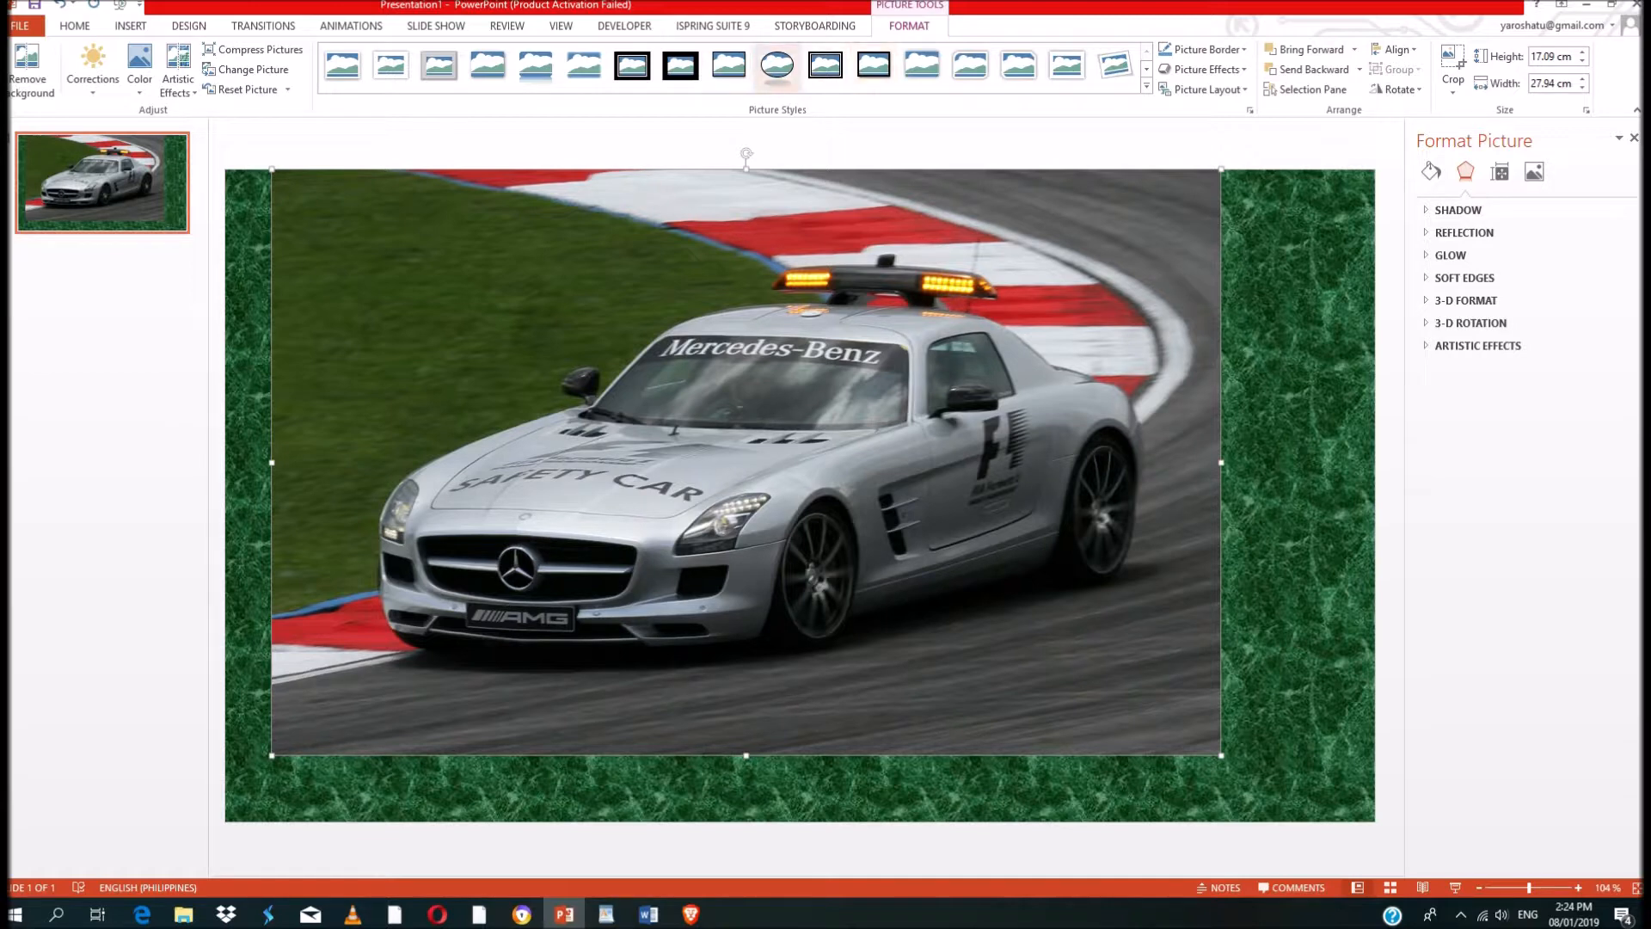
click(583, 65)
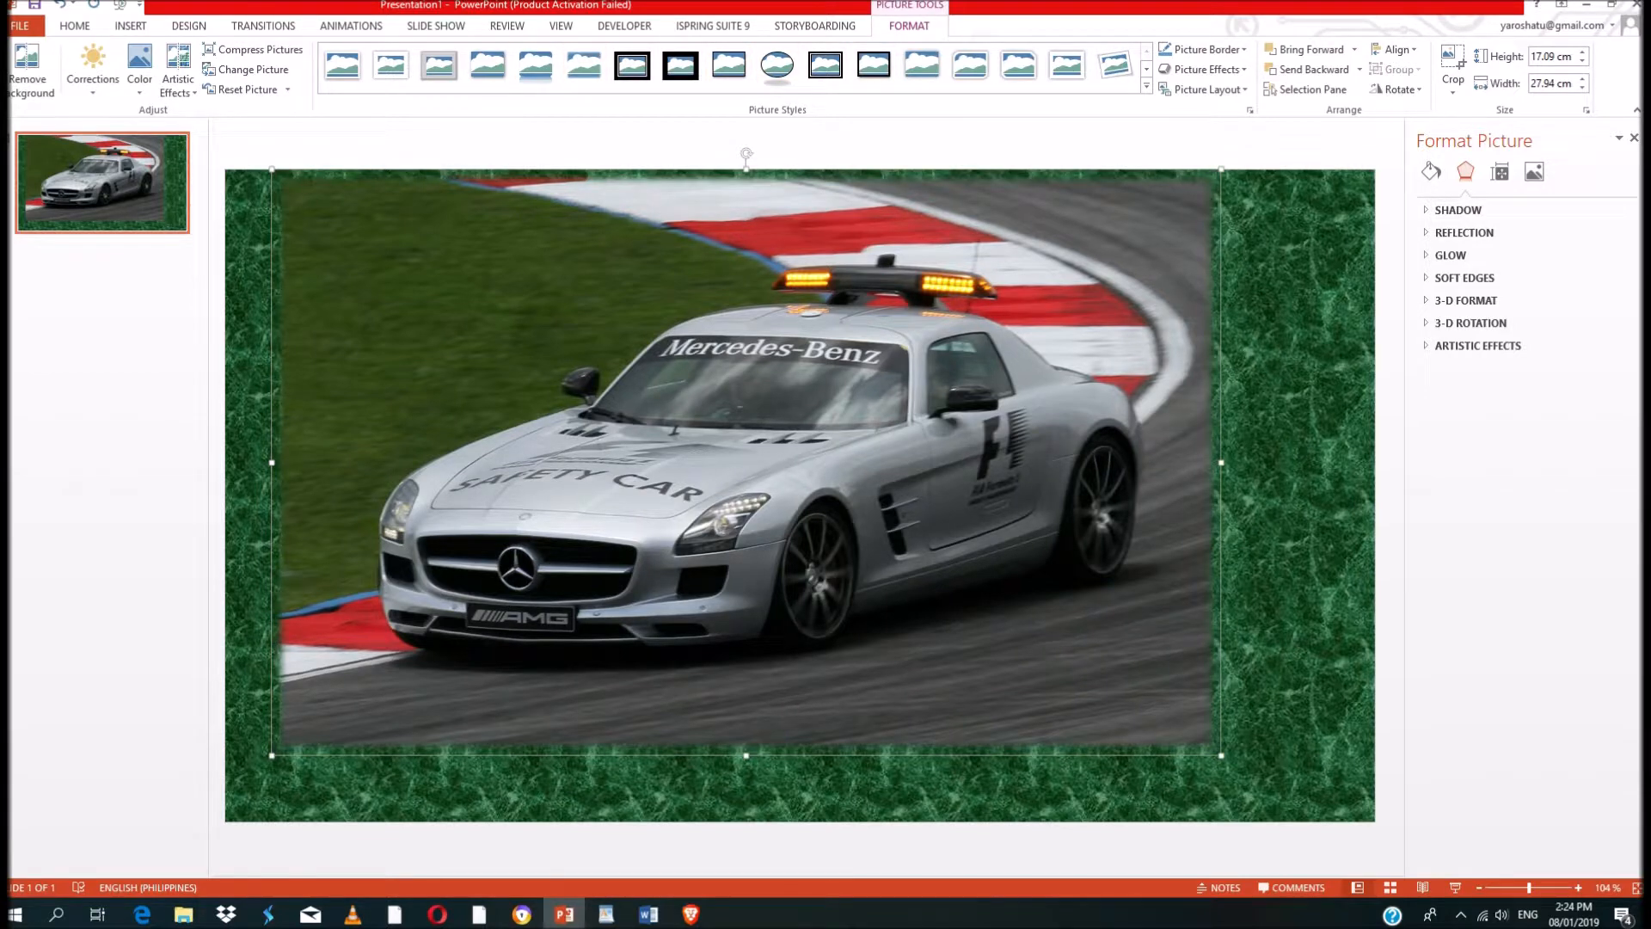
key(Escape)
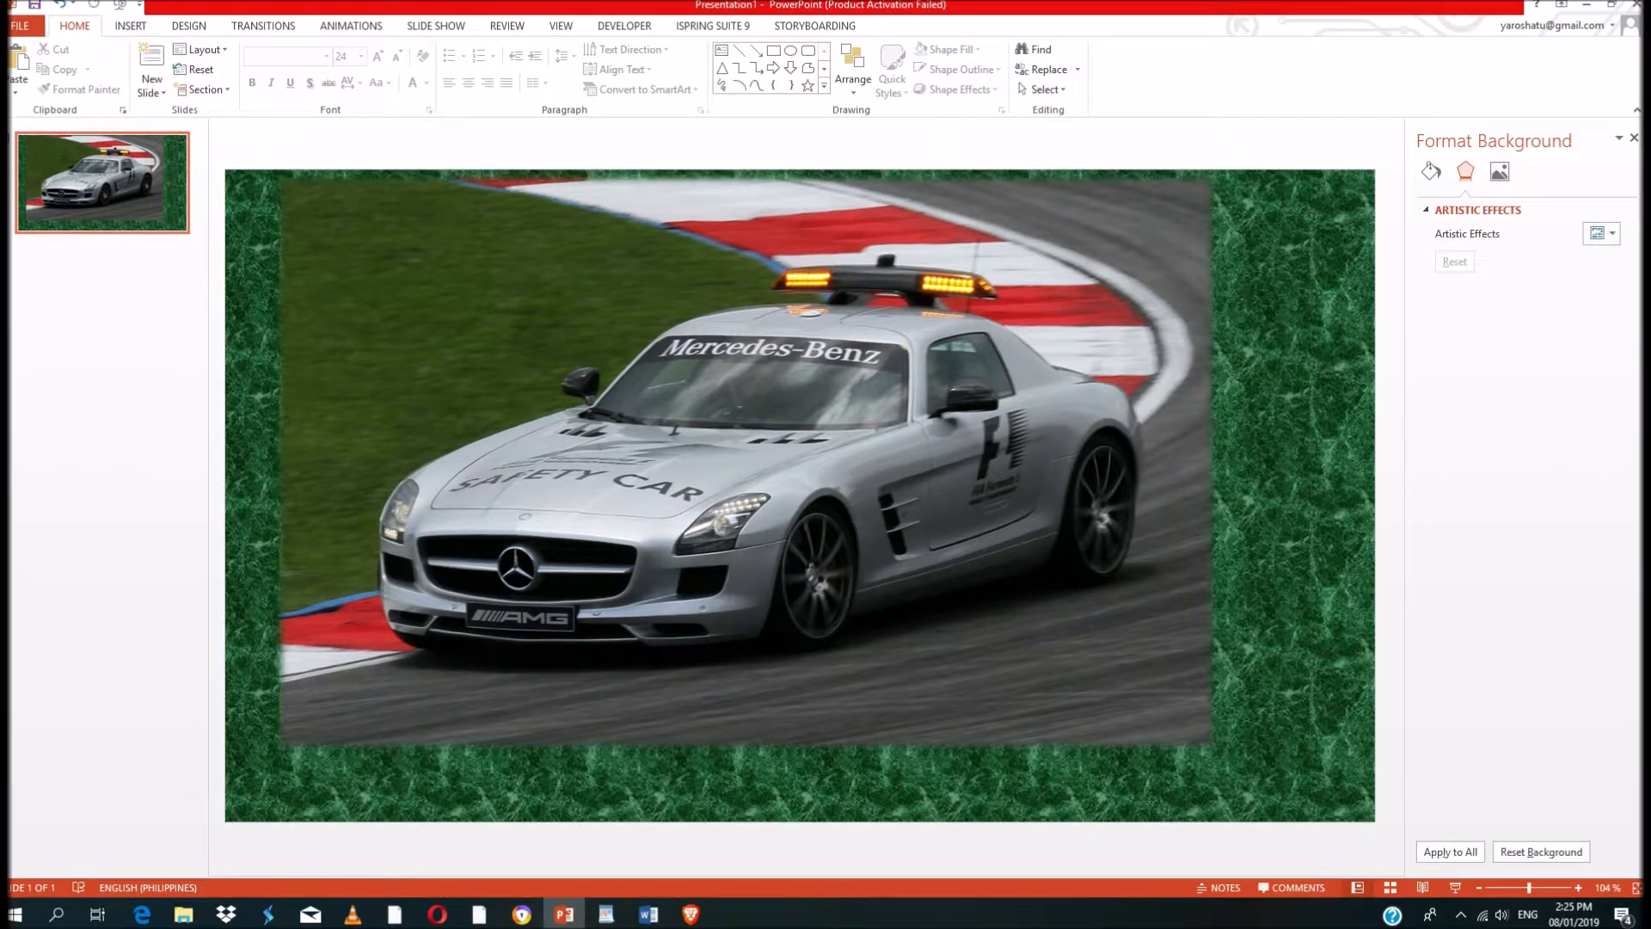
- Shrink the car picture and move the audio icon into the slide's lower-right corner
click(746, 463)
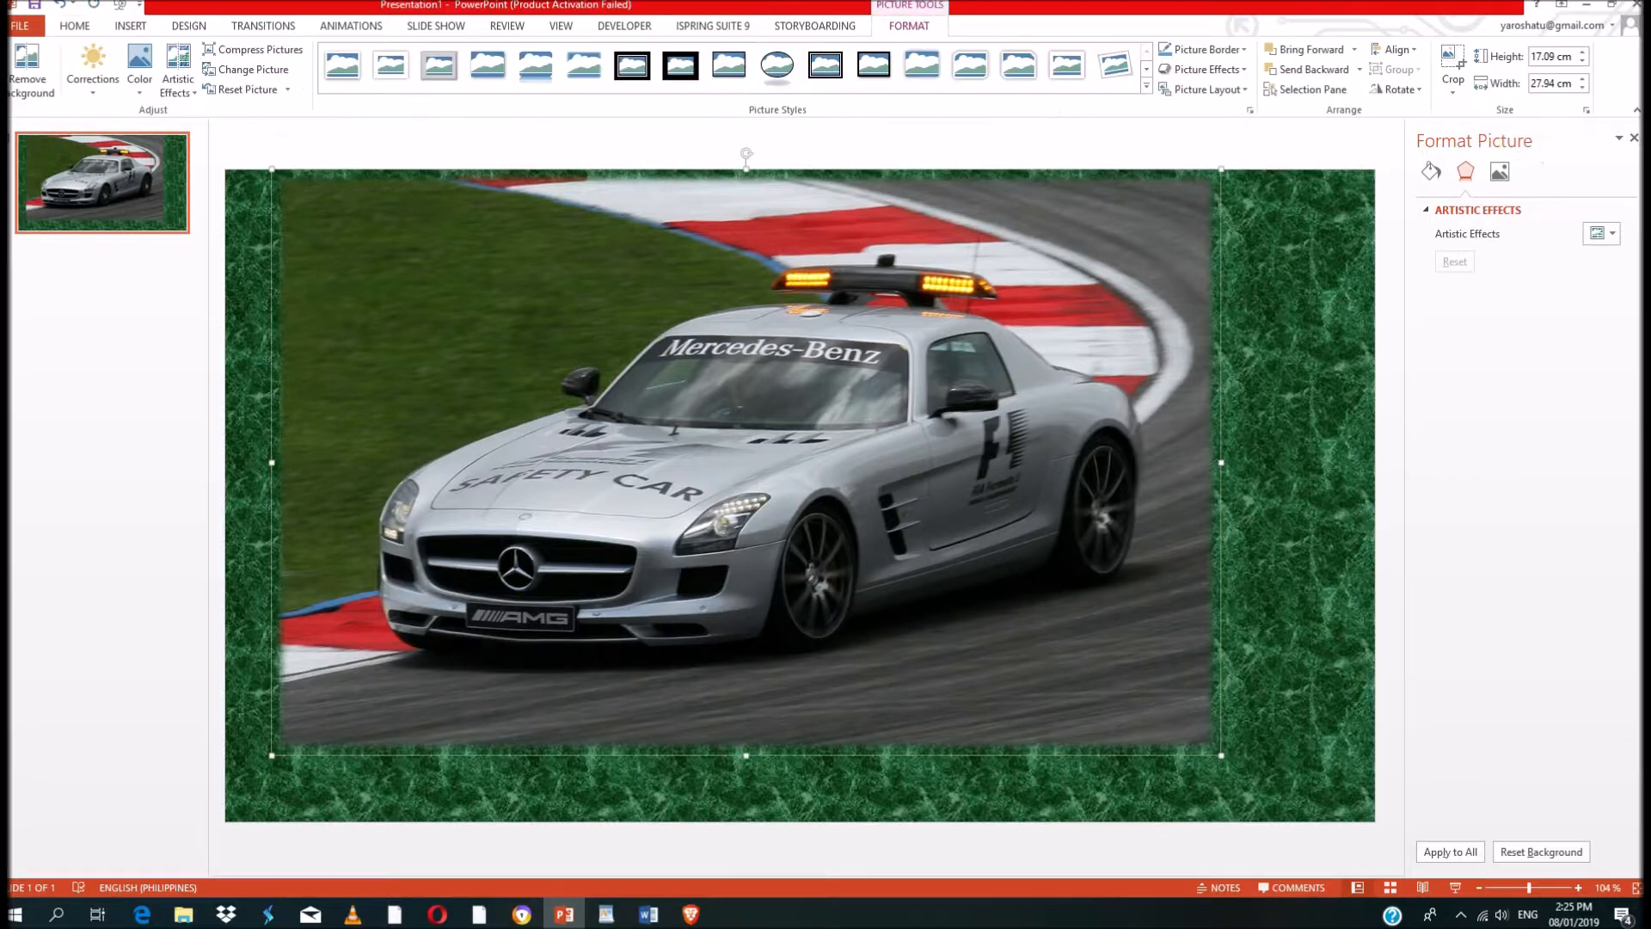
drag(1221, 755, 887, 549)
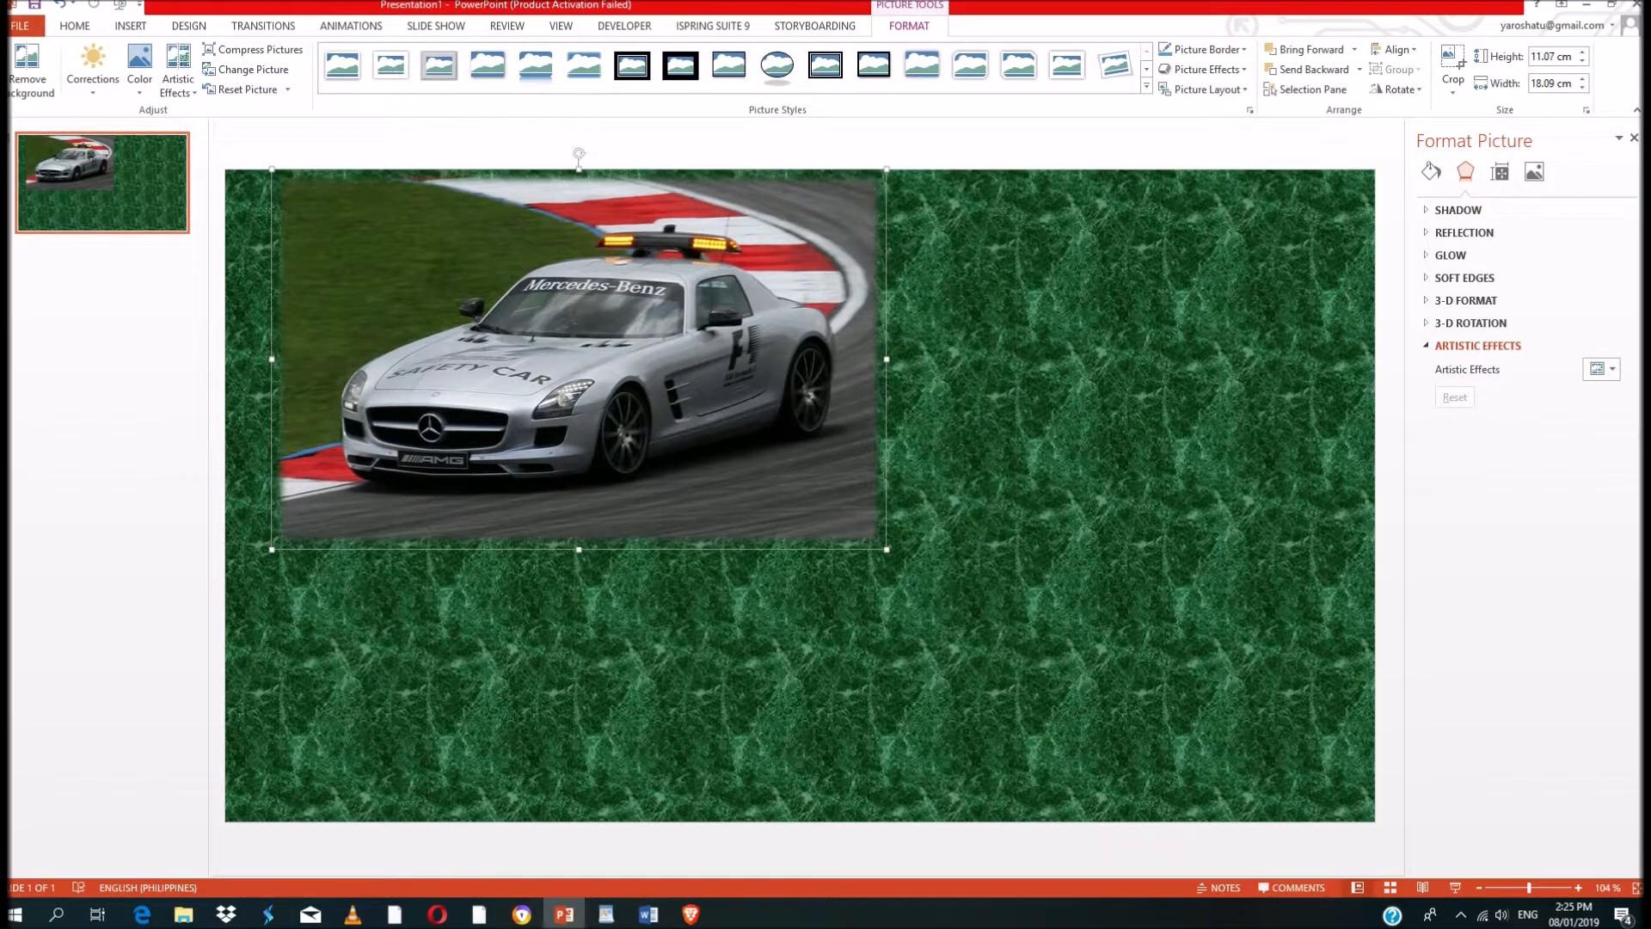
drag(886, 549, 1262, 763)
click(800, 496)
- Enlarge the car picture to fill most of the slide and shift it down, keeping it clear of the audio icon
click(550, 344)
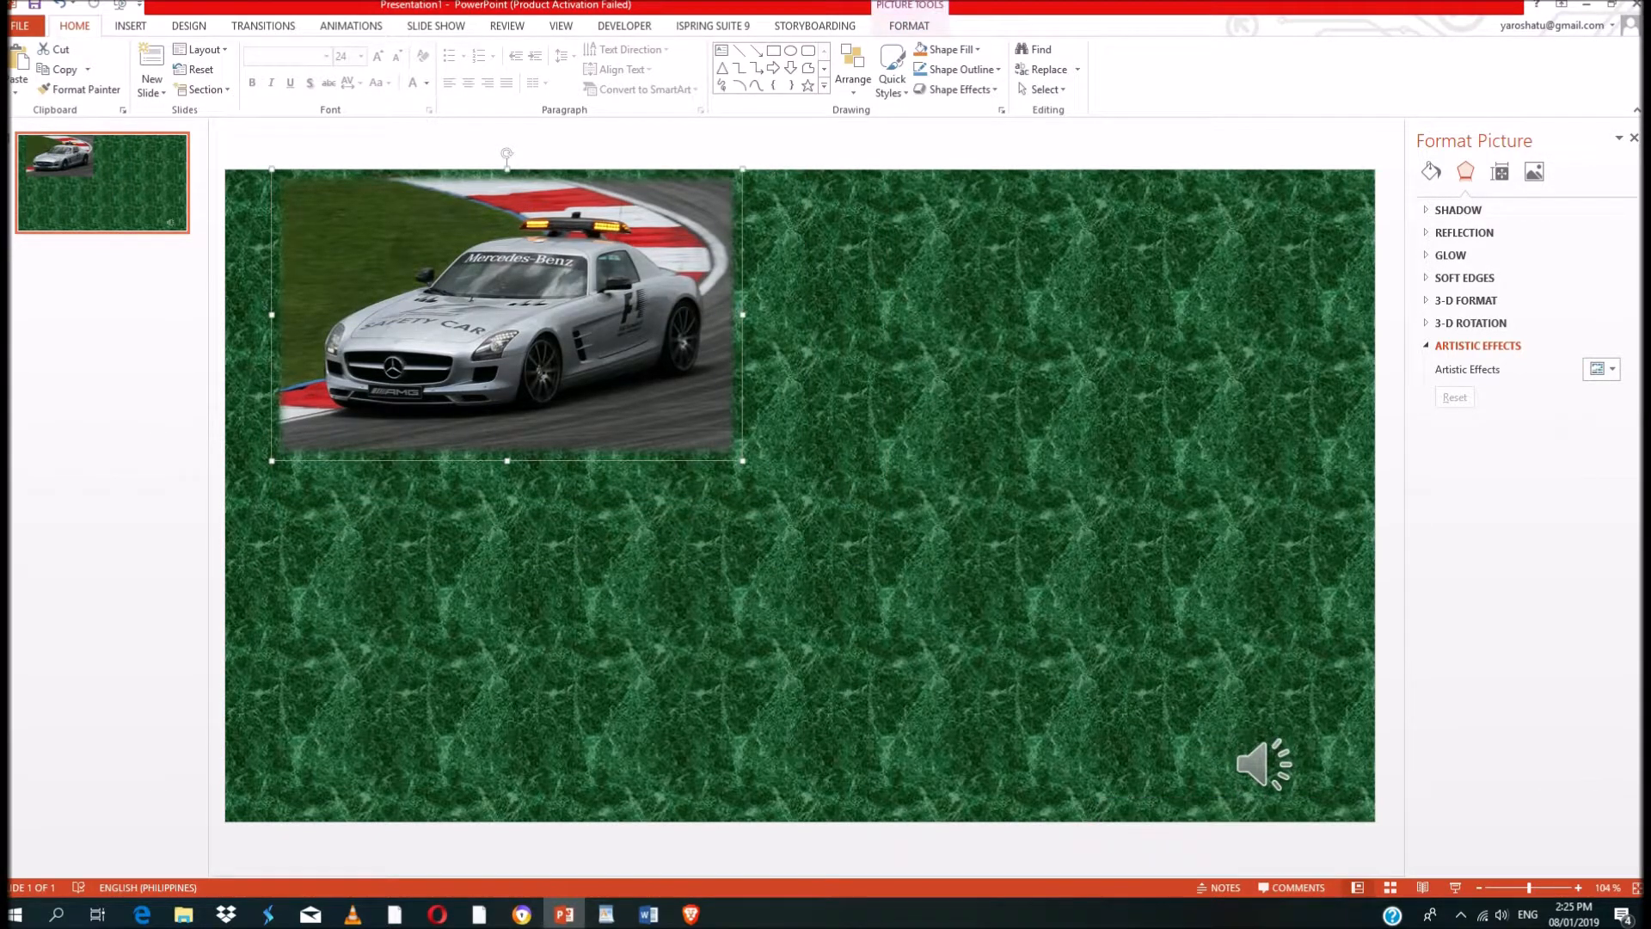
drag(743, 461, 1156, 714)
drag(757, 473, 774, 524)
click(1268, 481)
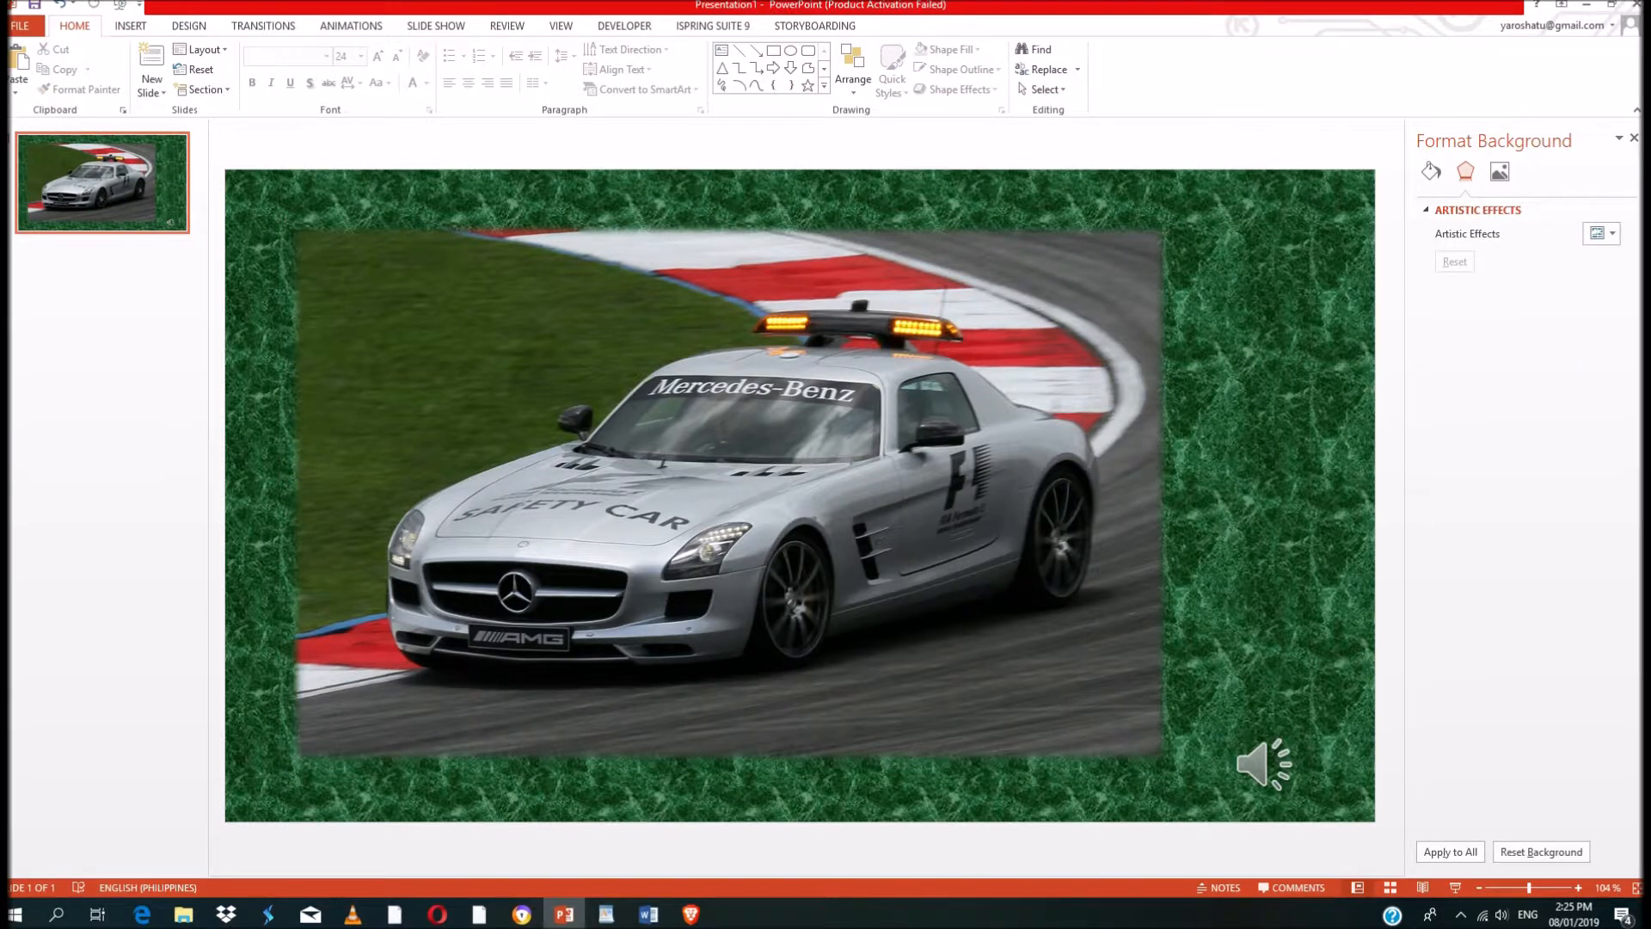
- Record a sound clip of about 24 seconds under the name Recorded Sound and insert it on the slide
click(131, 26)
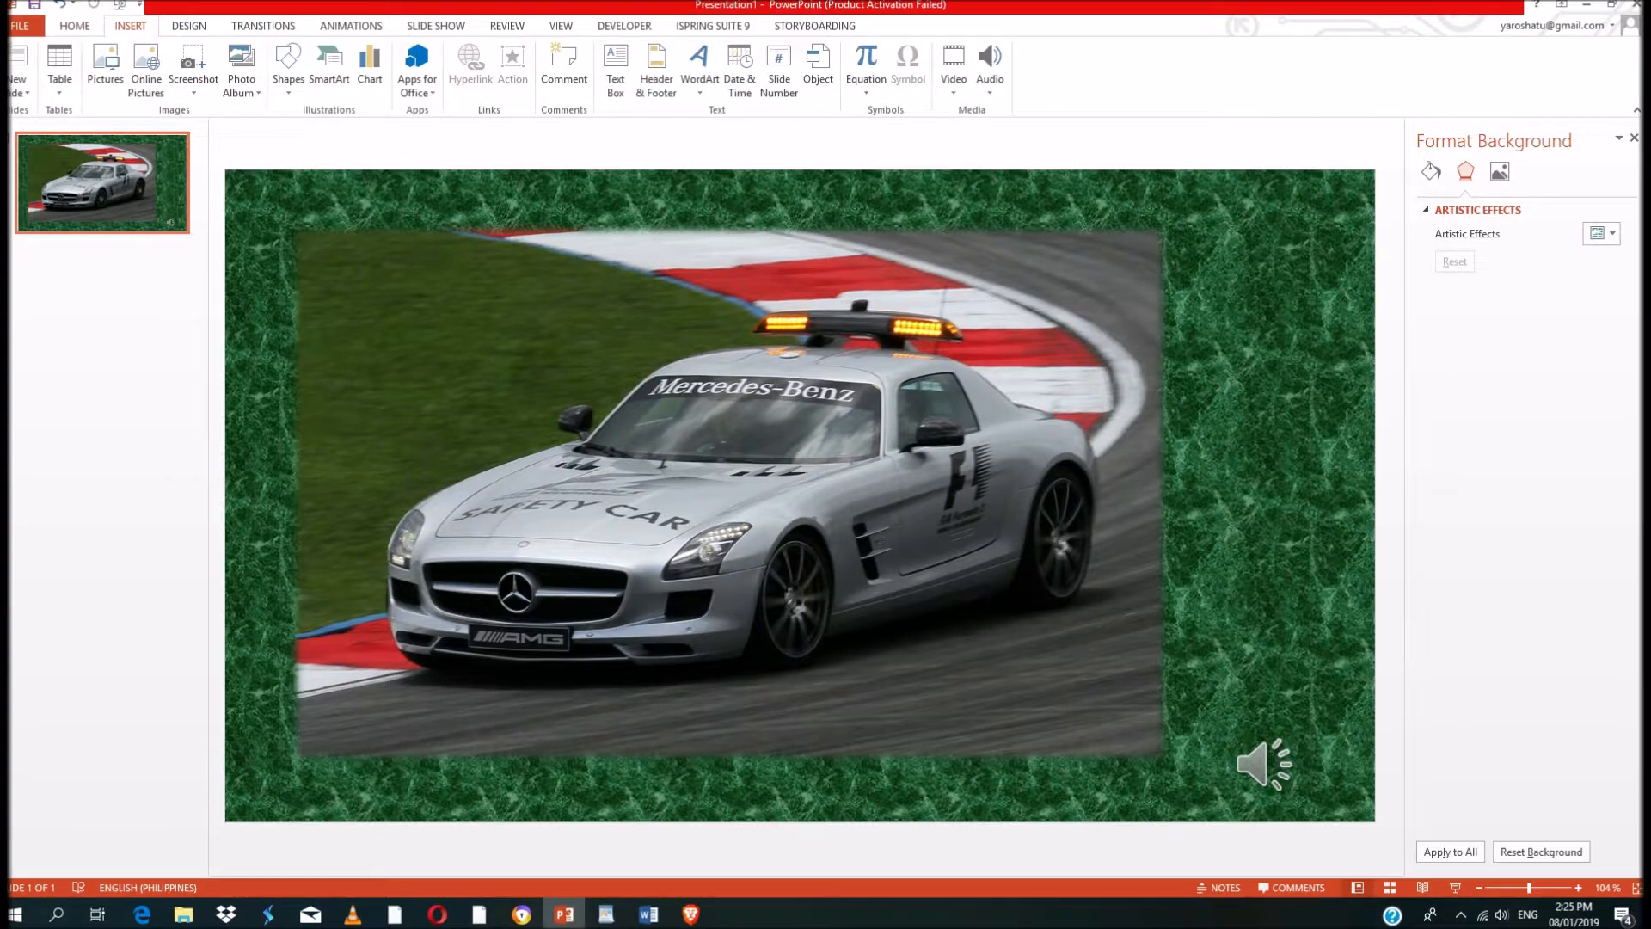
click(954, 78)
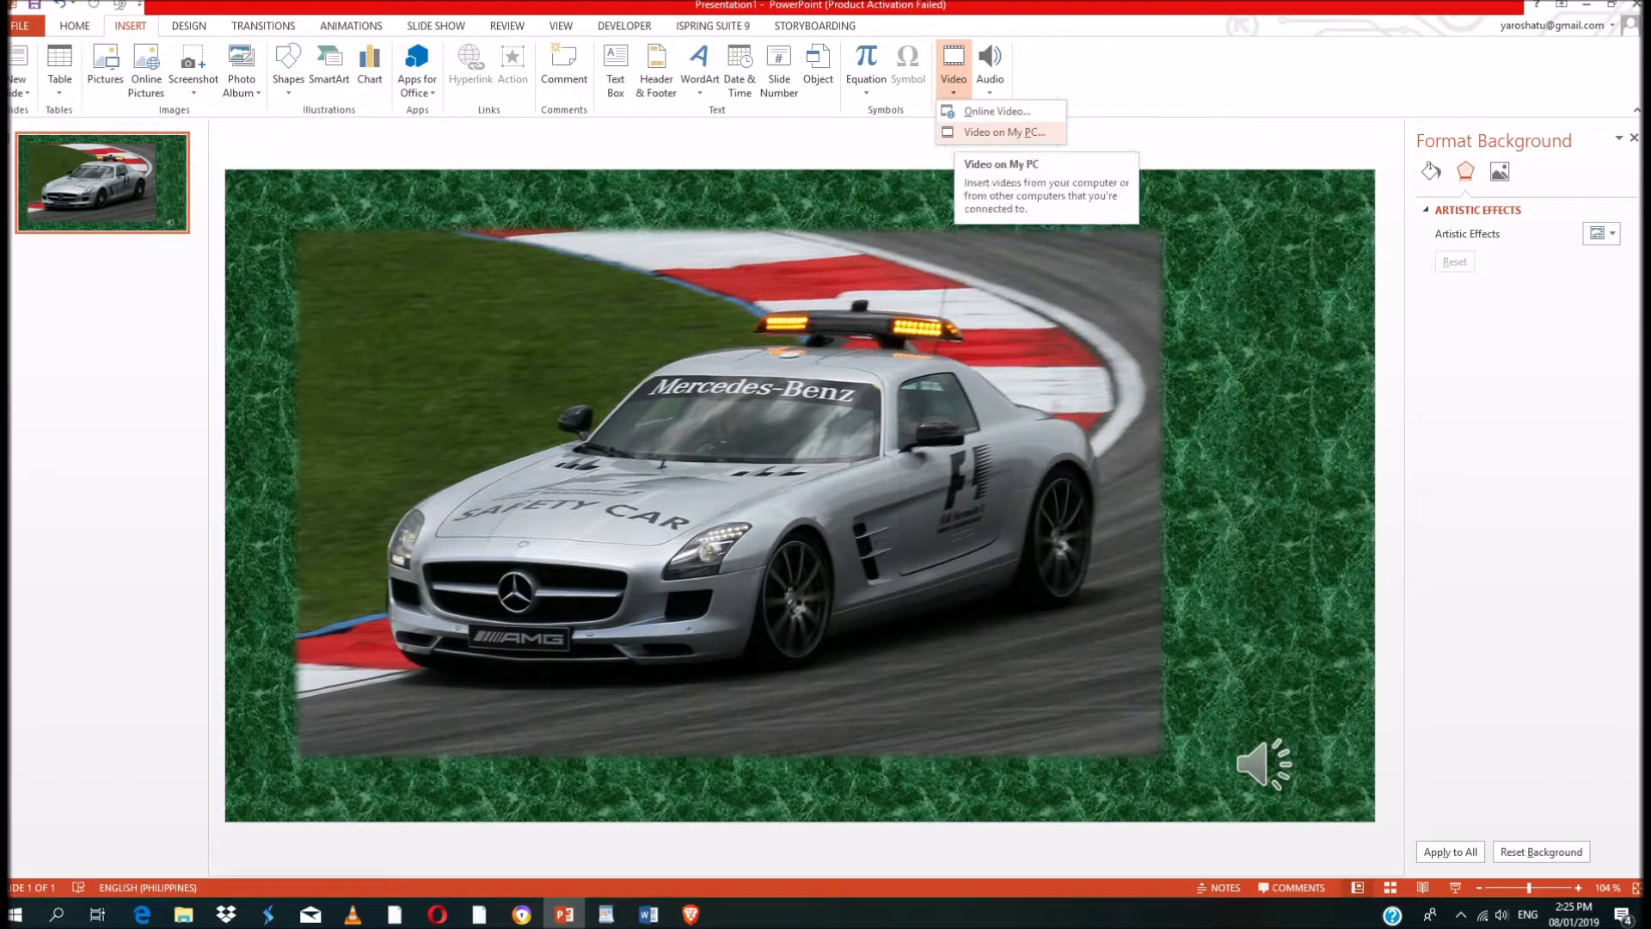
click(954, 77)
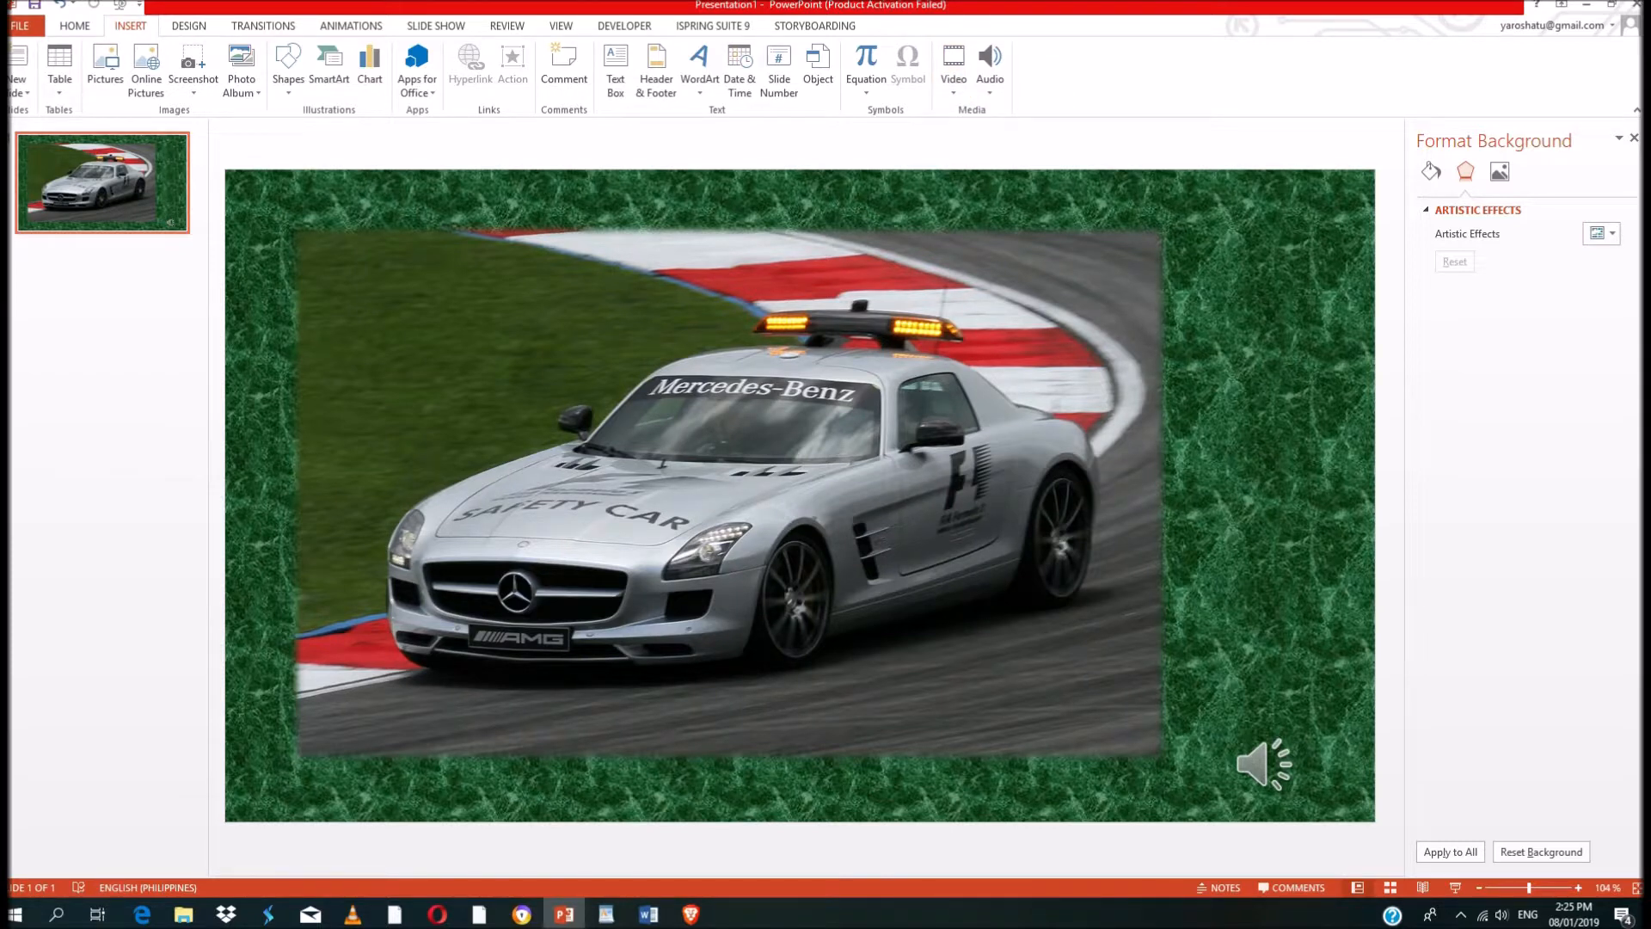
click(990, 69)
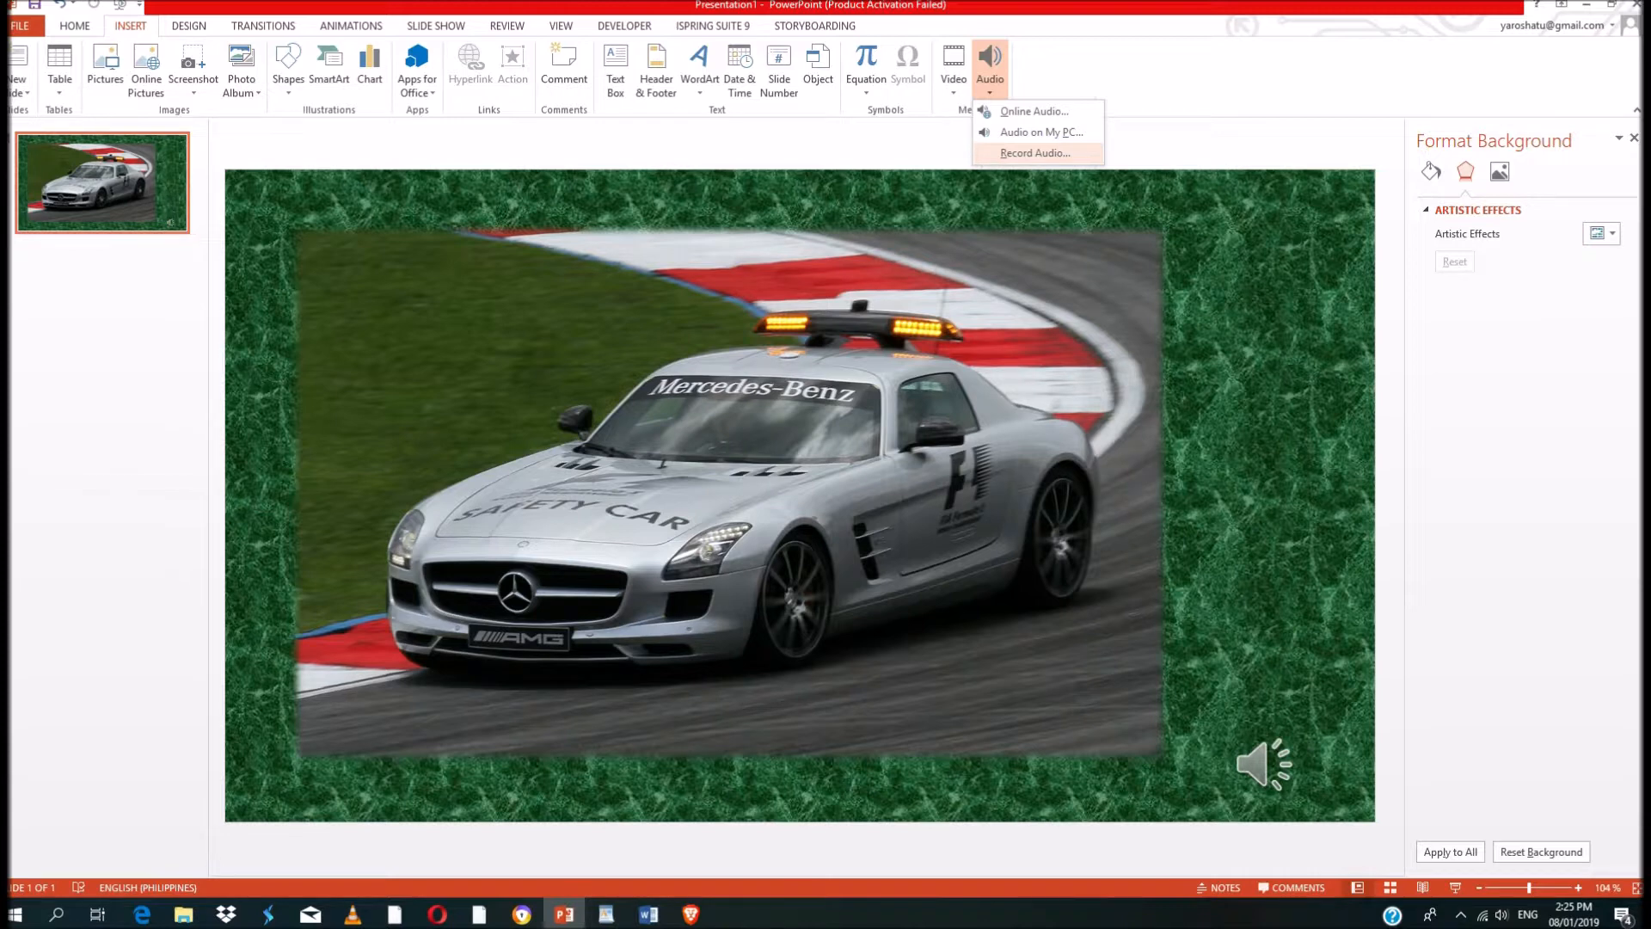
click(1034, 152)
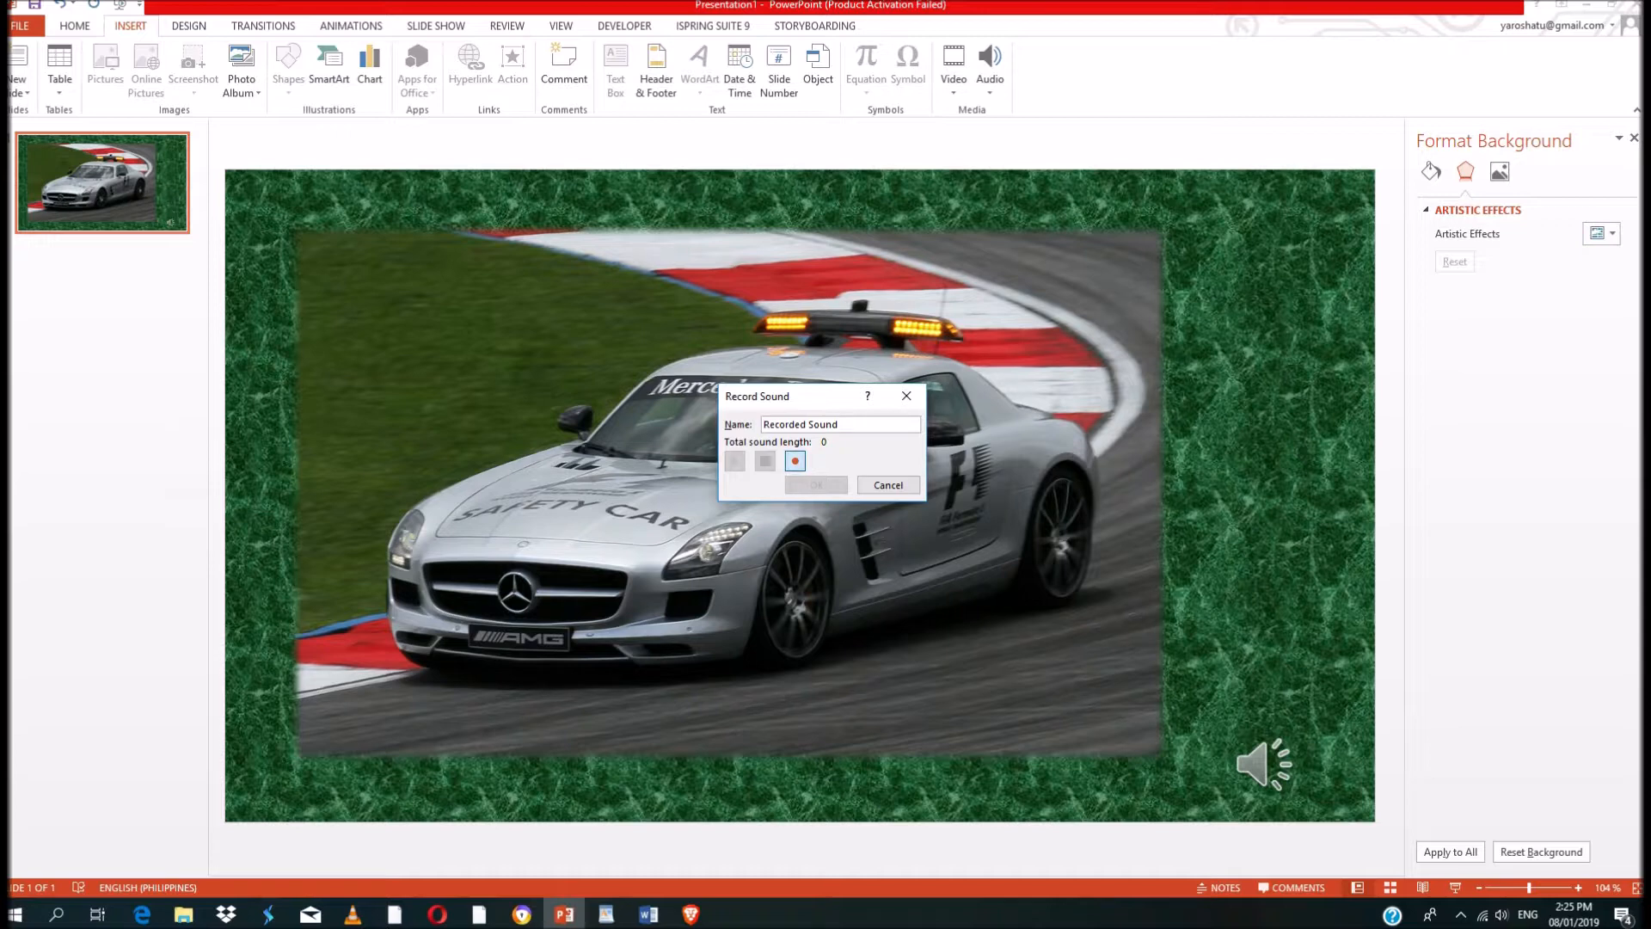
click(795, 462)
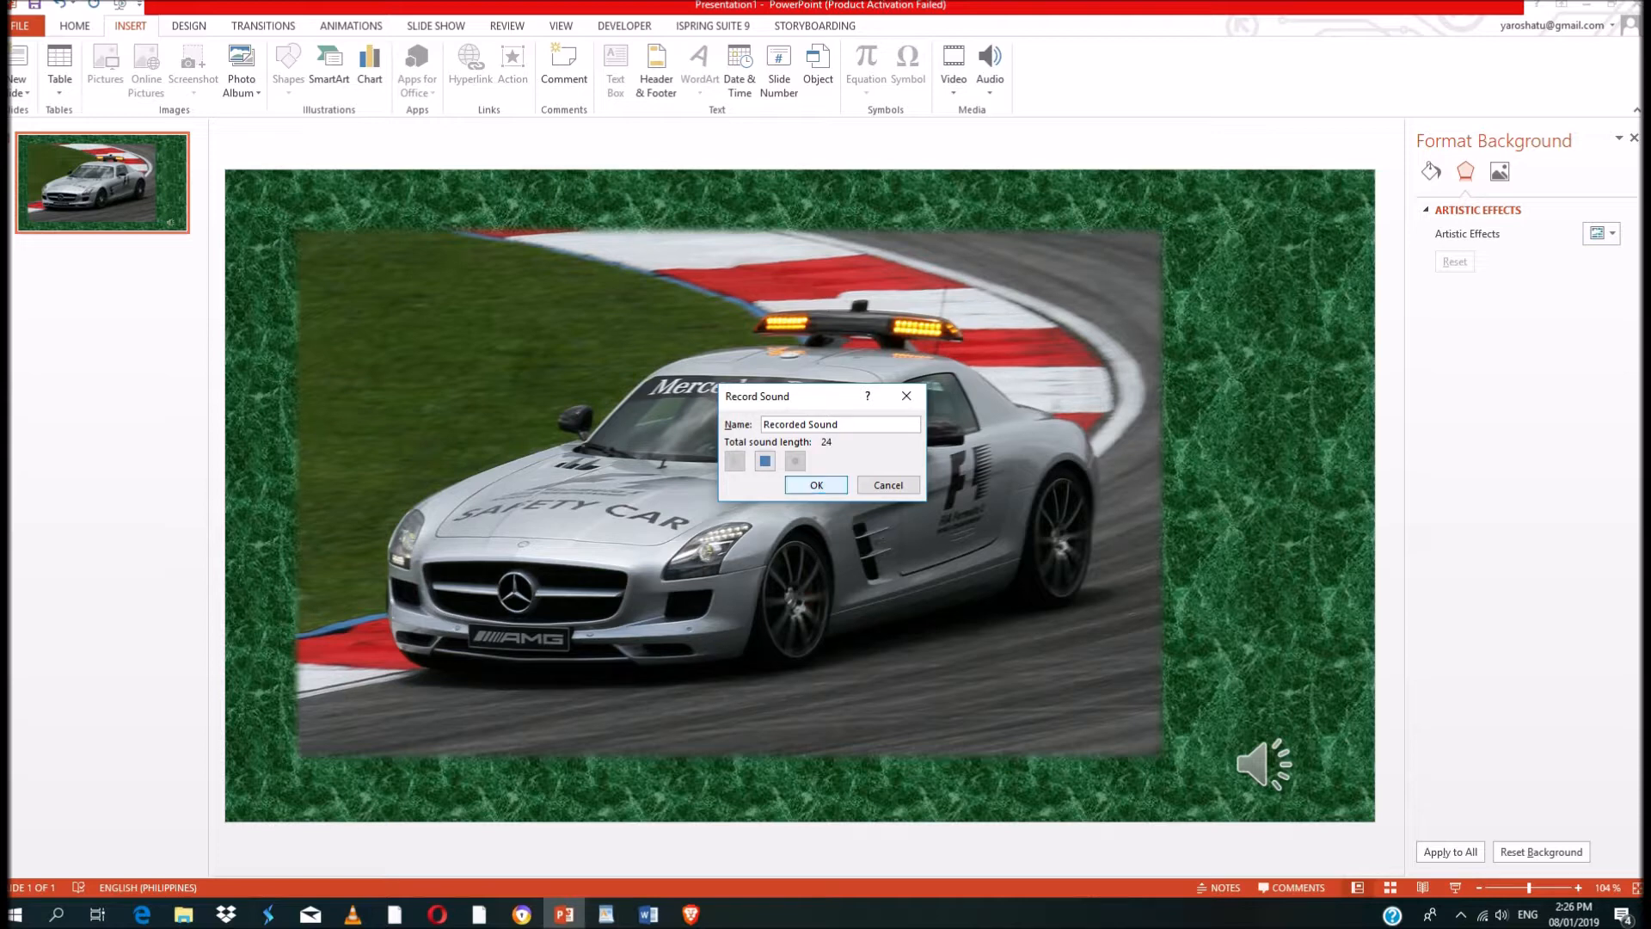
key(Return)
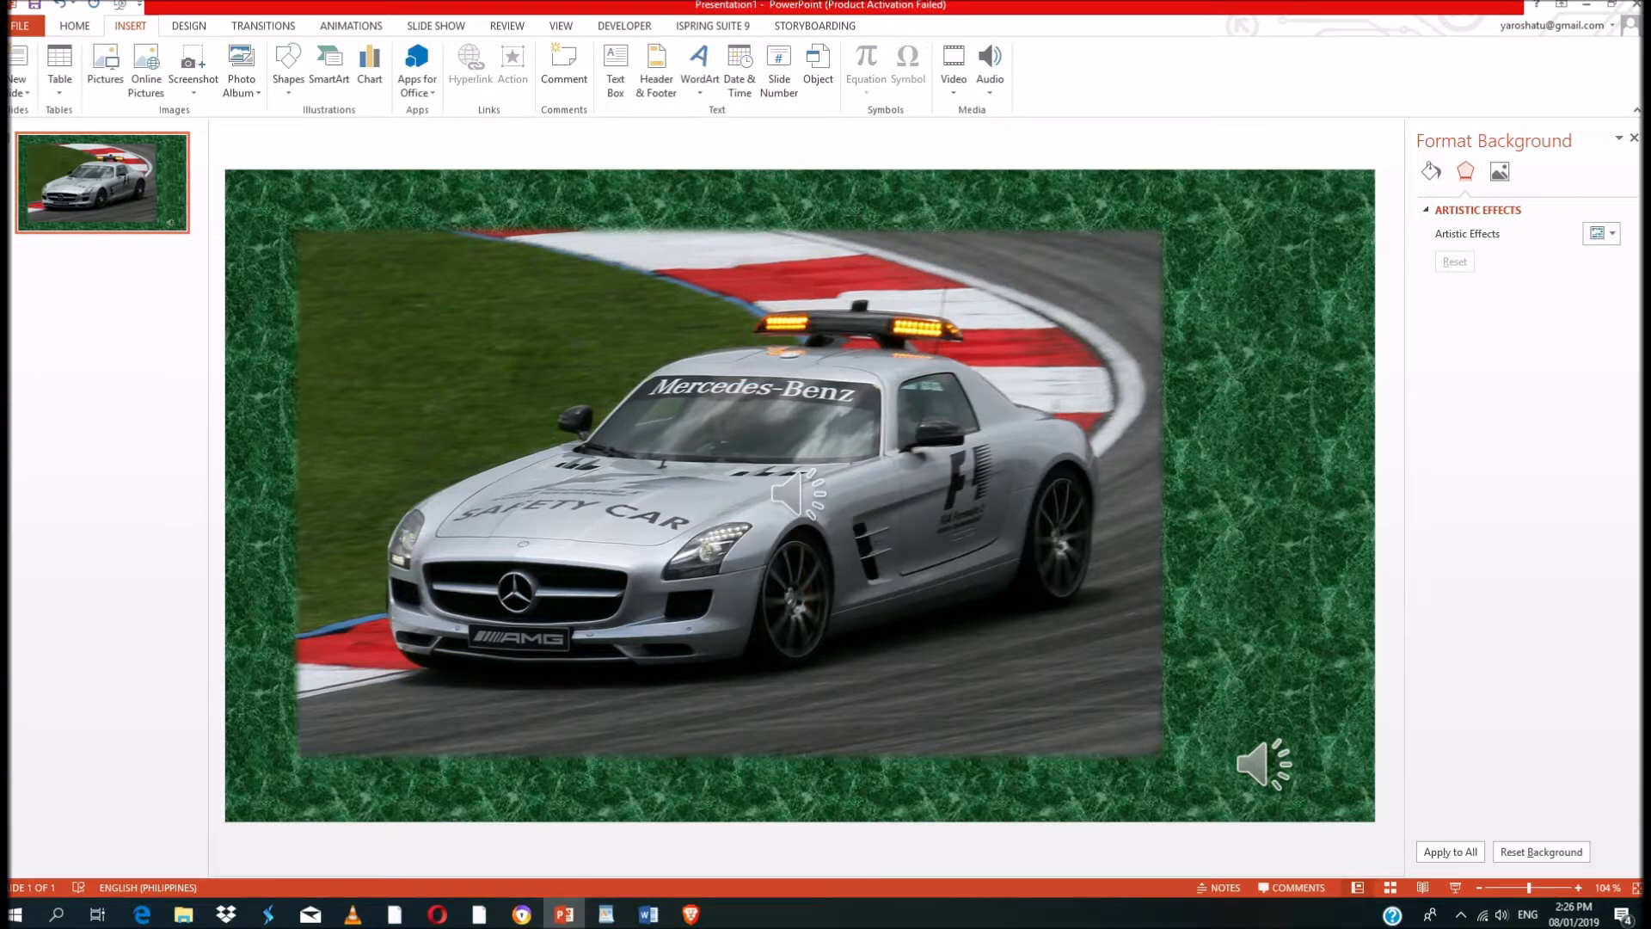
- Play back the recorded sound and move its icon onto the road just below the car's front wheel
mouse_move(798, 494)
click(799, 494)
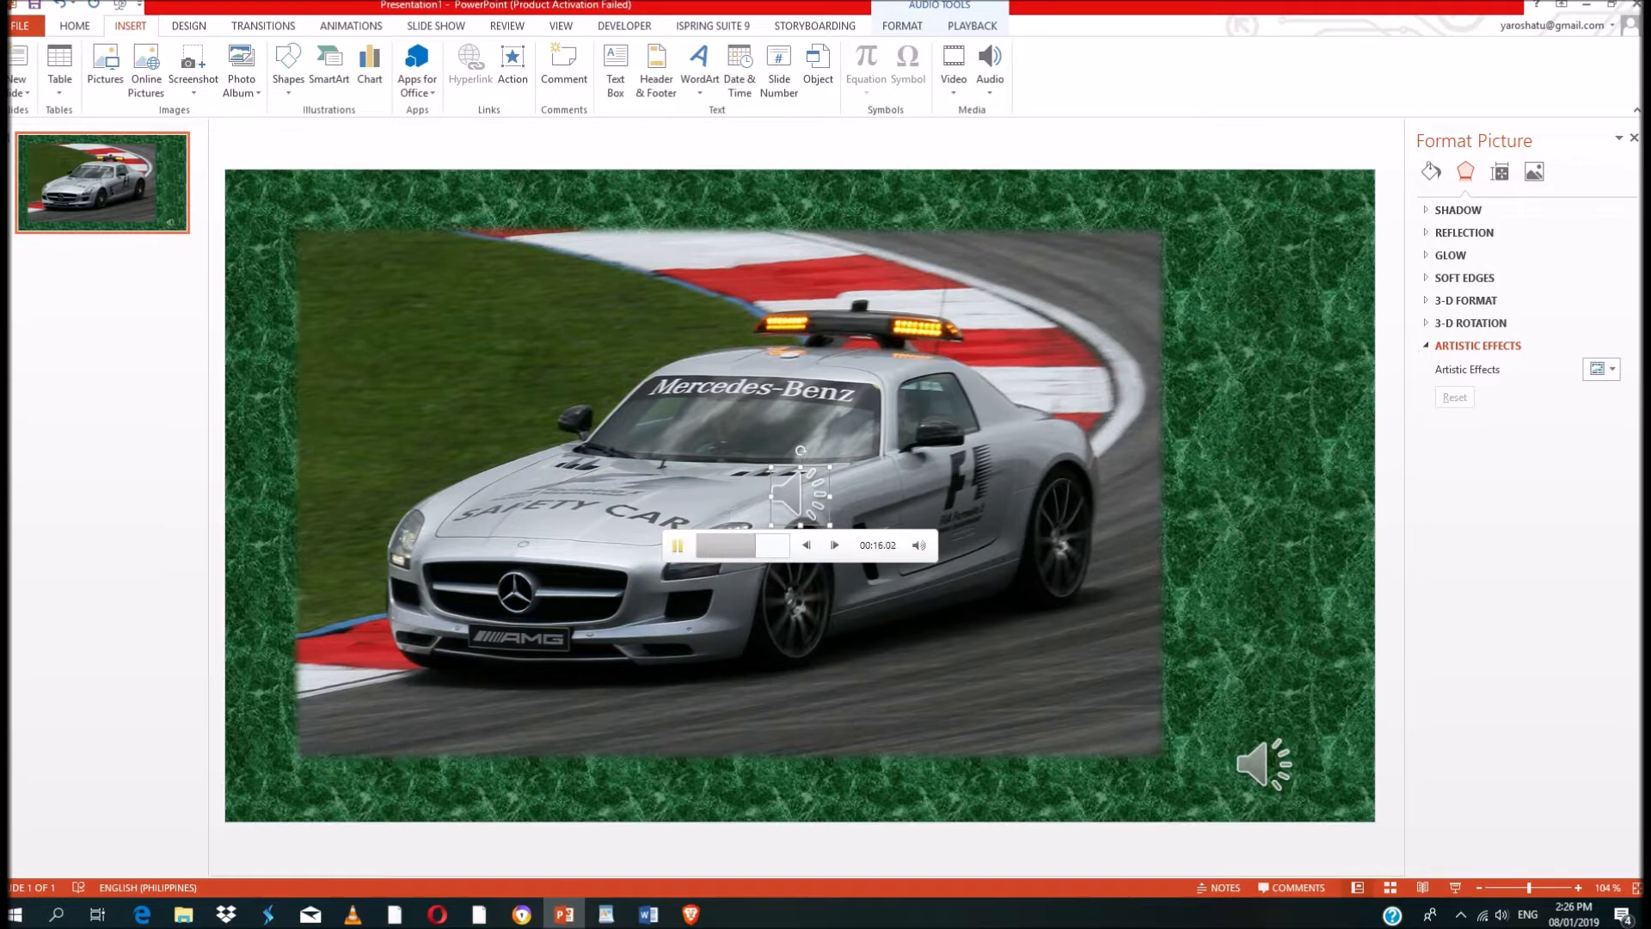
click(677, 545)
key(Escape)
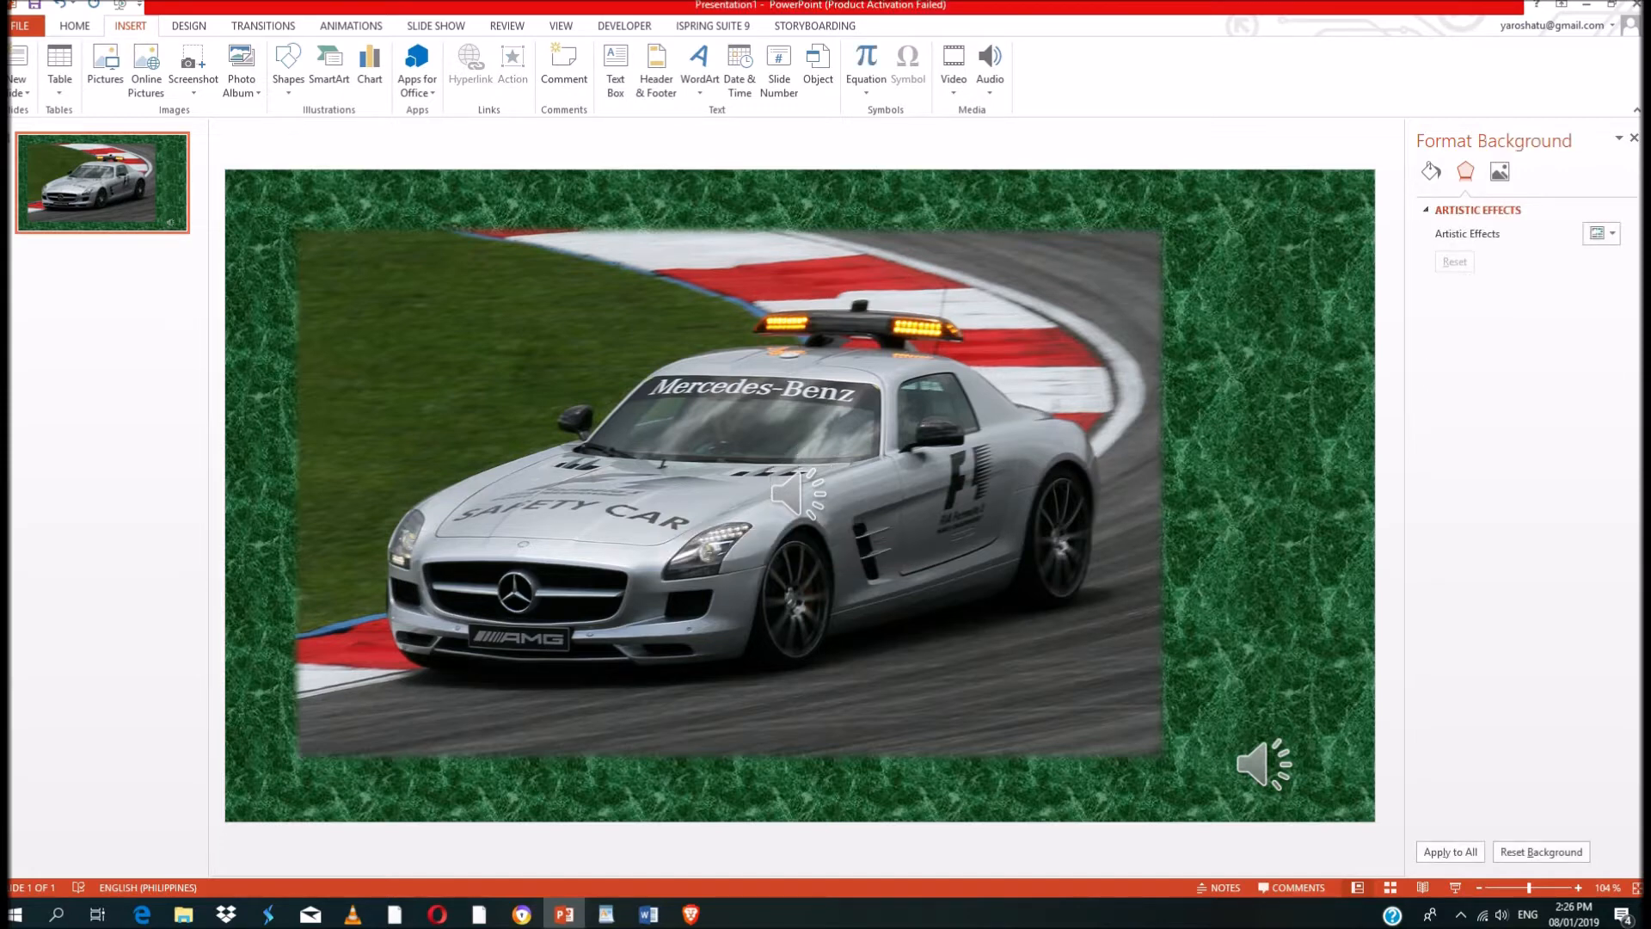
click(800, 496)
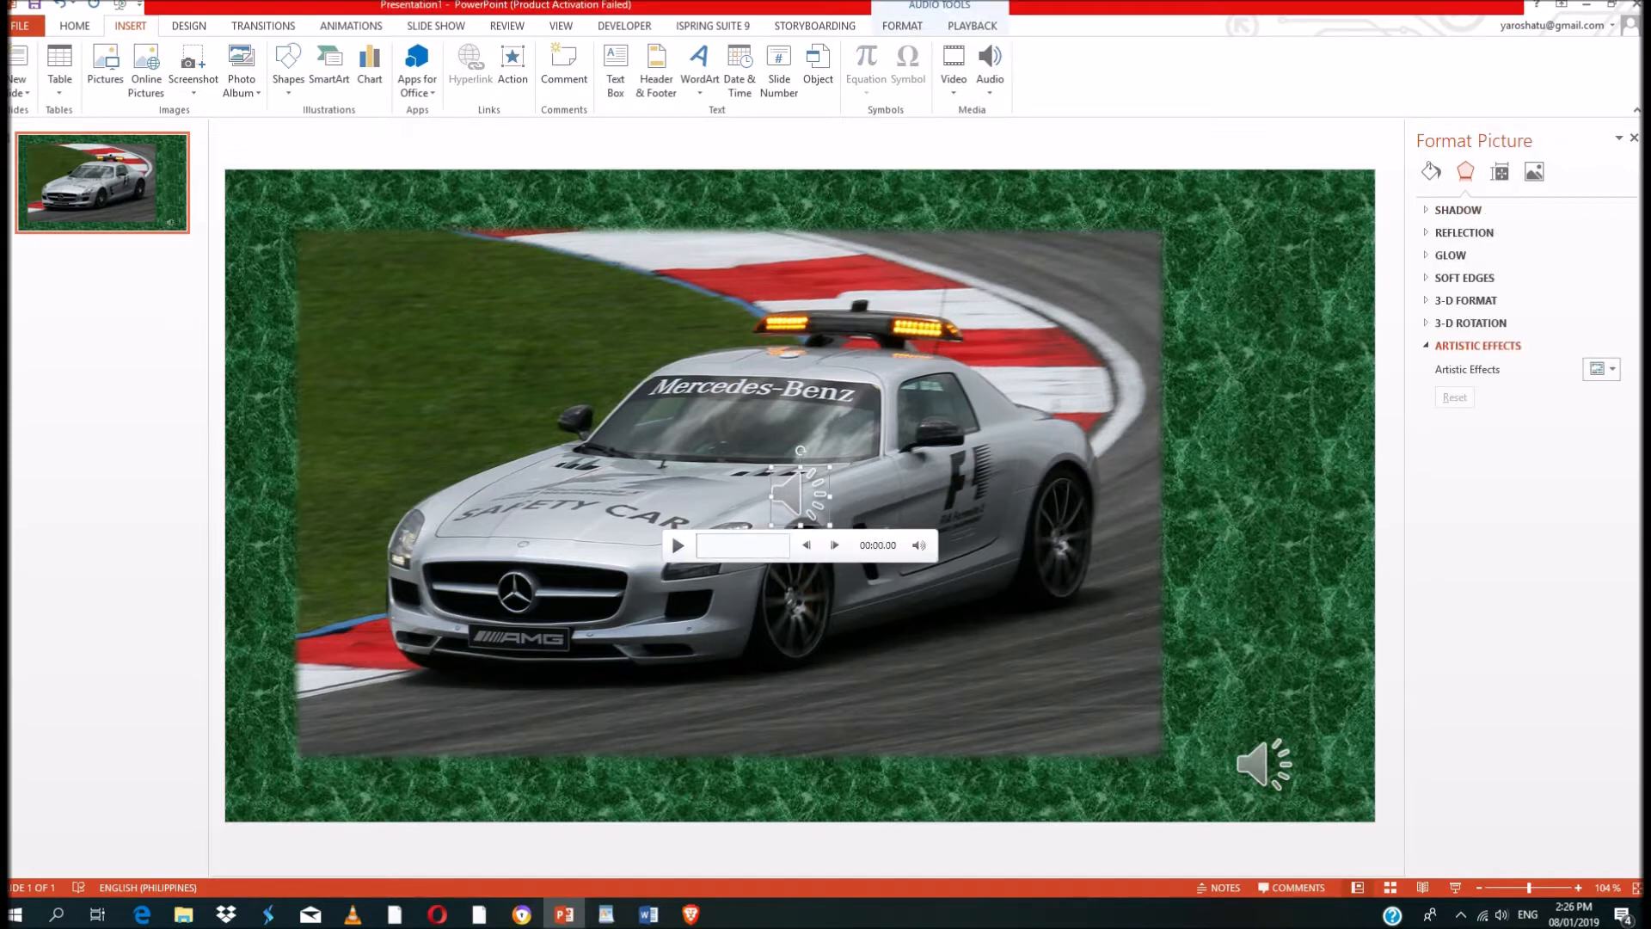
drag(800, 496, 874, 665)
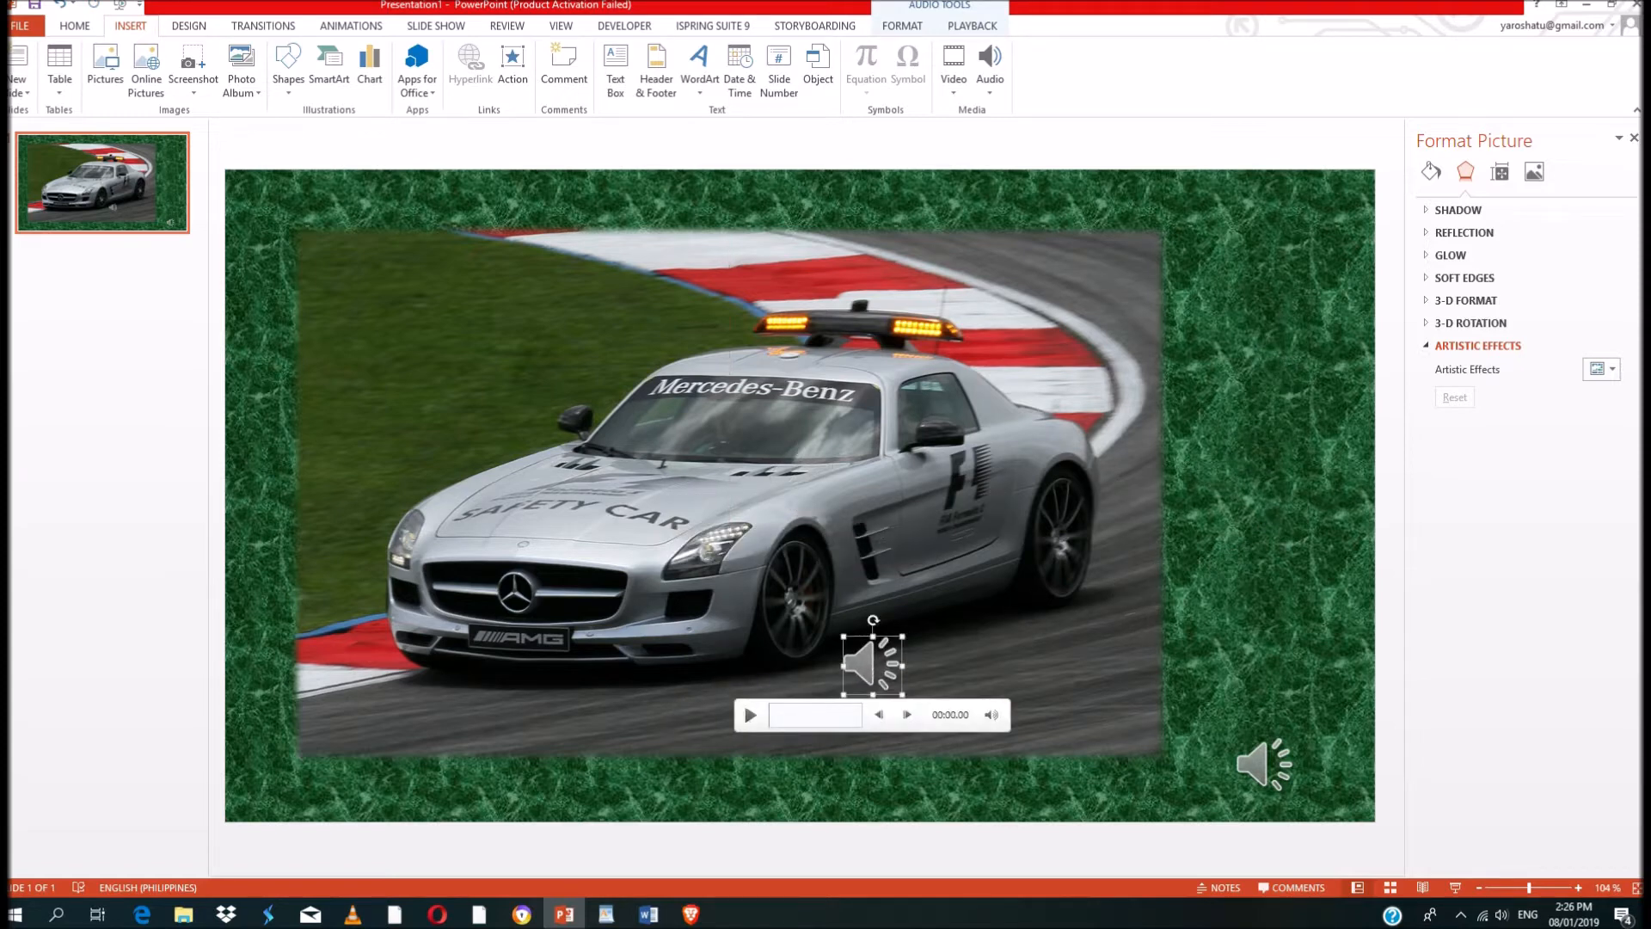
- Preview the slide with both audio icons in the slide show and return to editing
click(799, 516)
key(Escape)
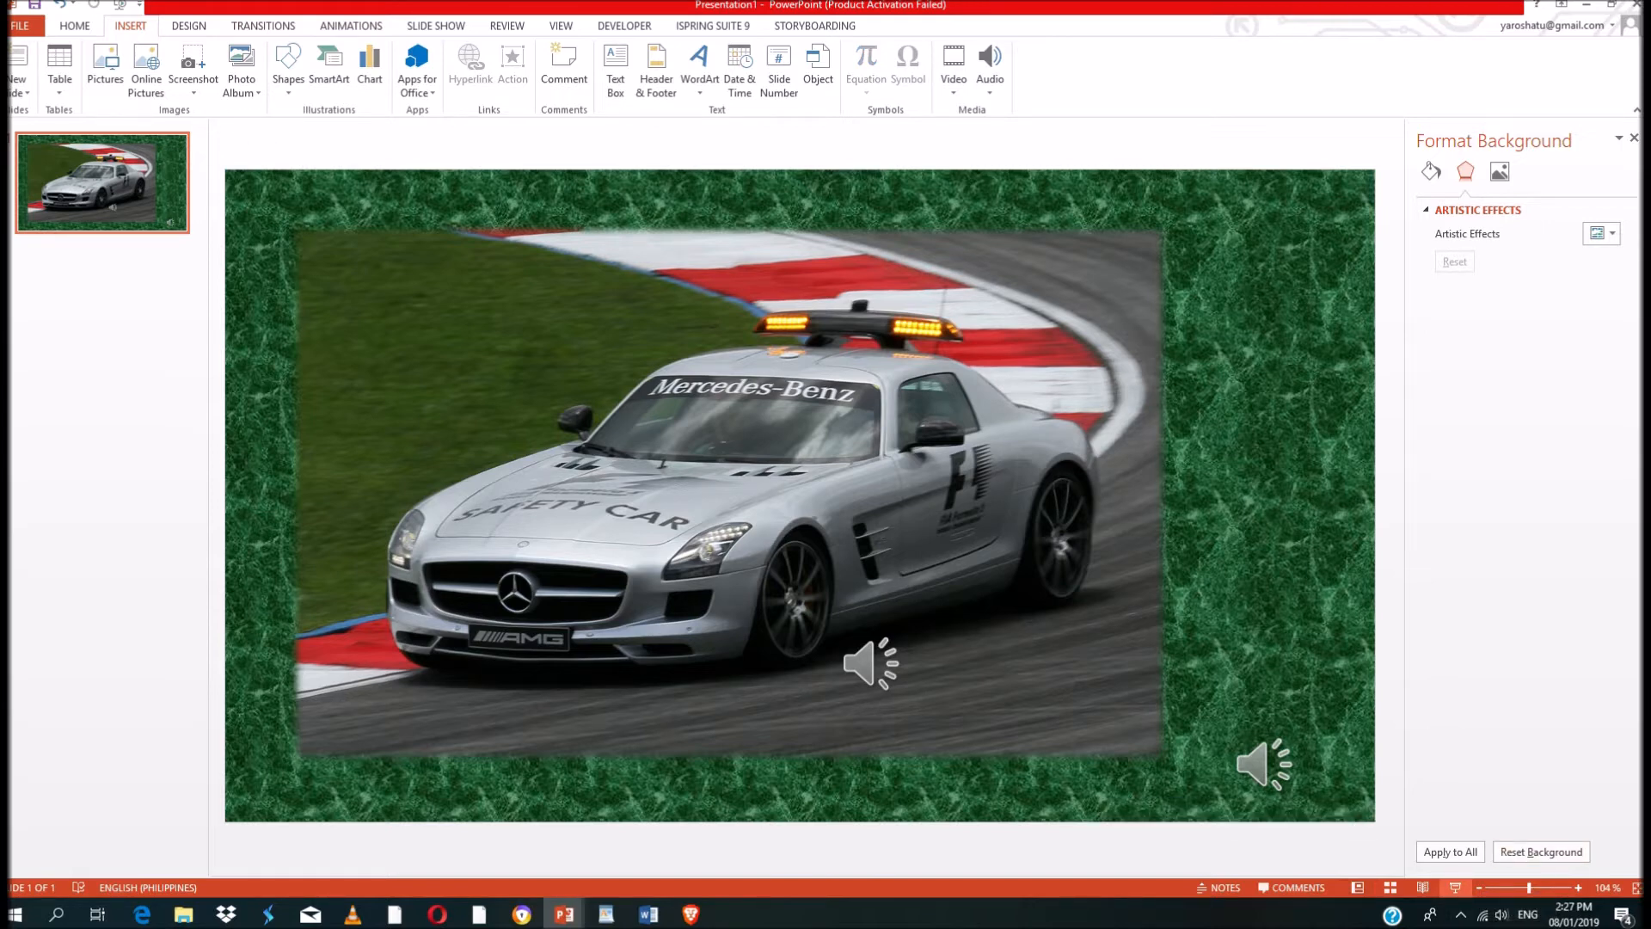
click(1455, 887)
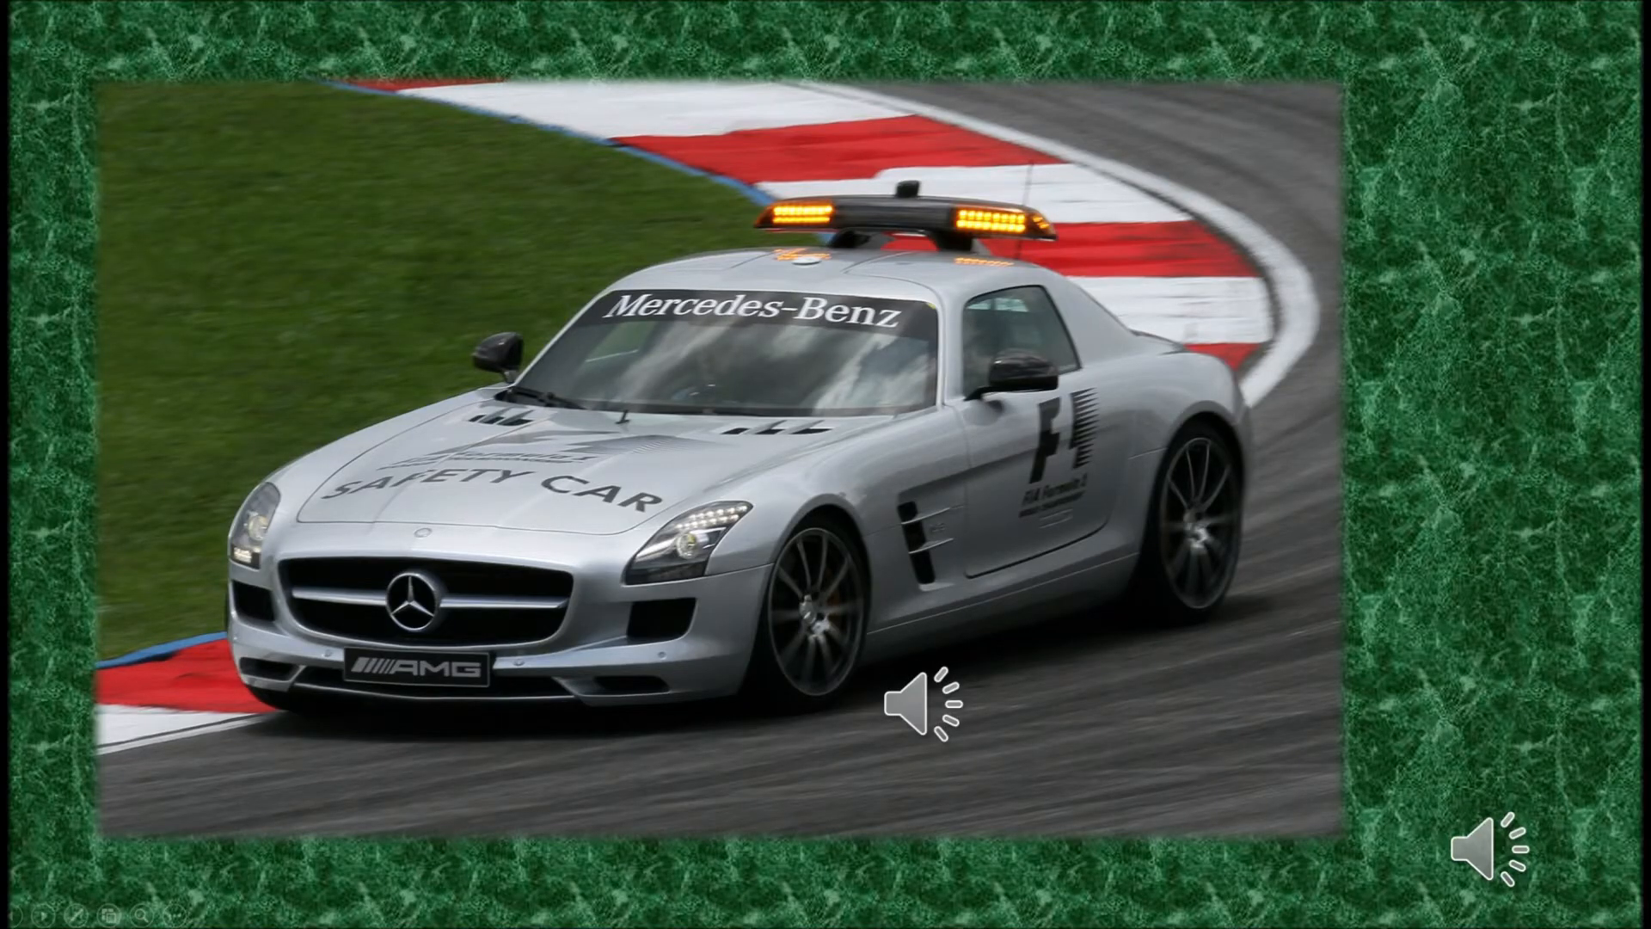
key(Right)
key(Escape)
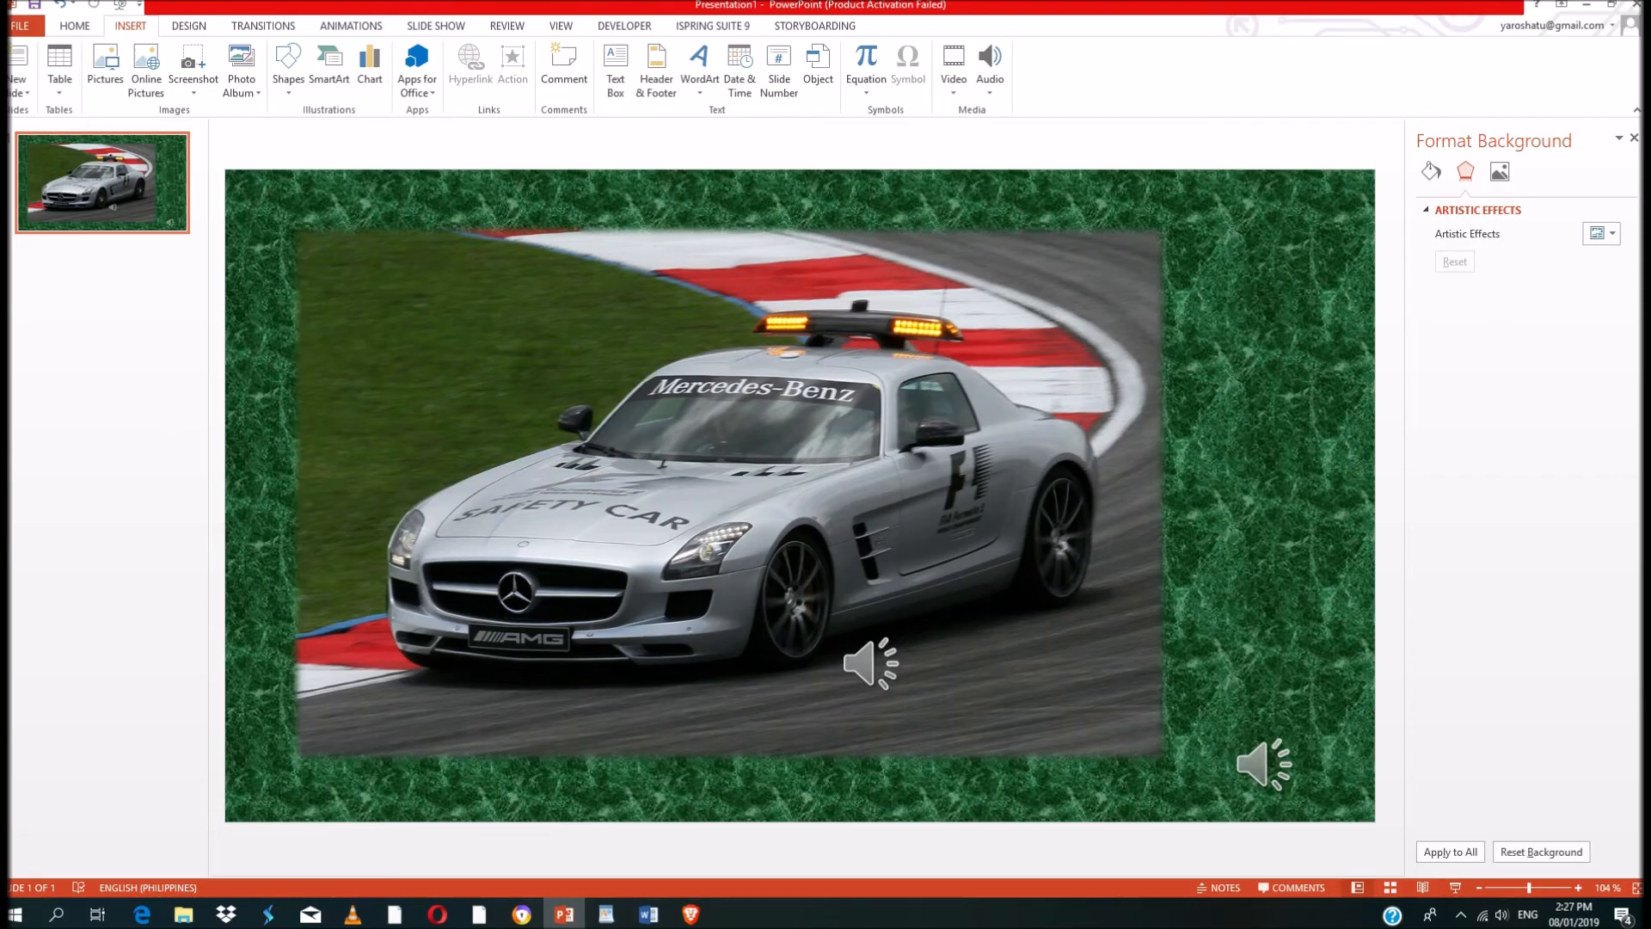
- Apply the Play in Background audio style to the audio clip in the slide's lower-right corner
click(730, 493)
click(1268, 482)
click(1265, 764)
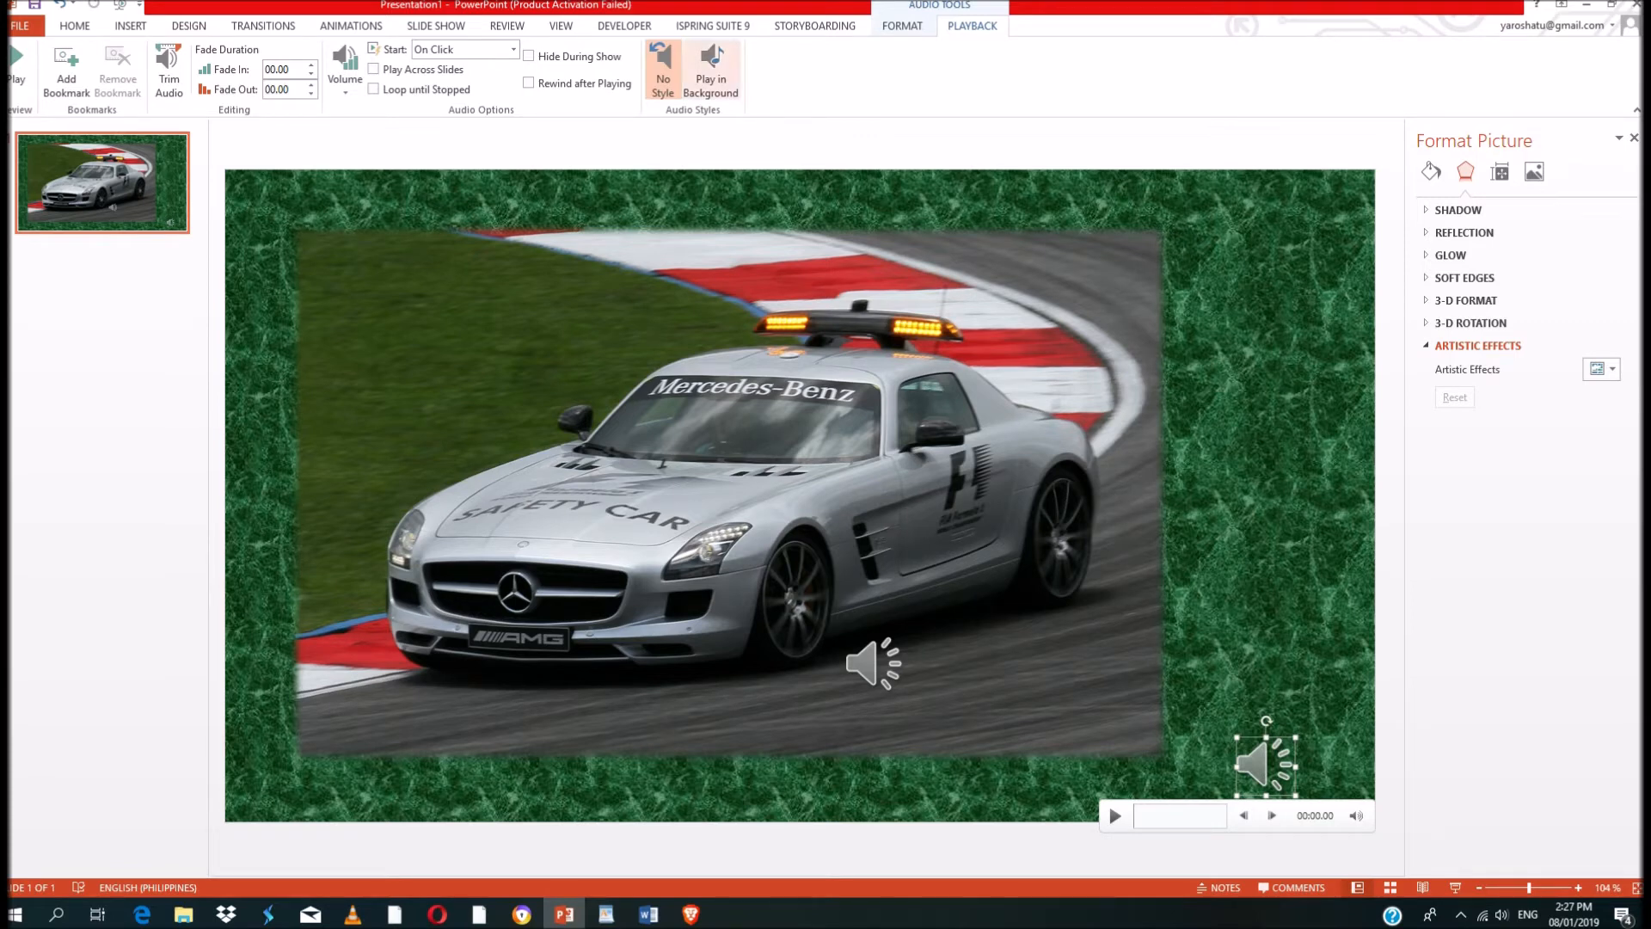
click(711, 62)
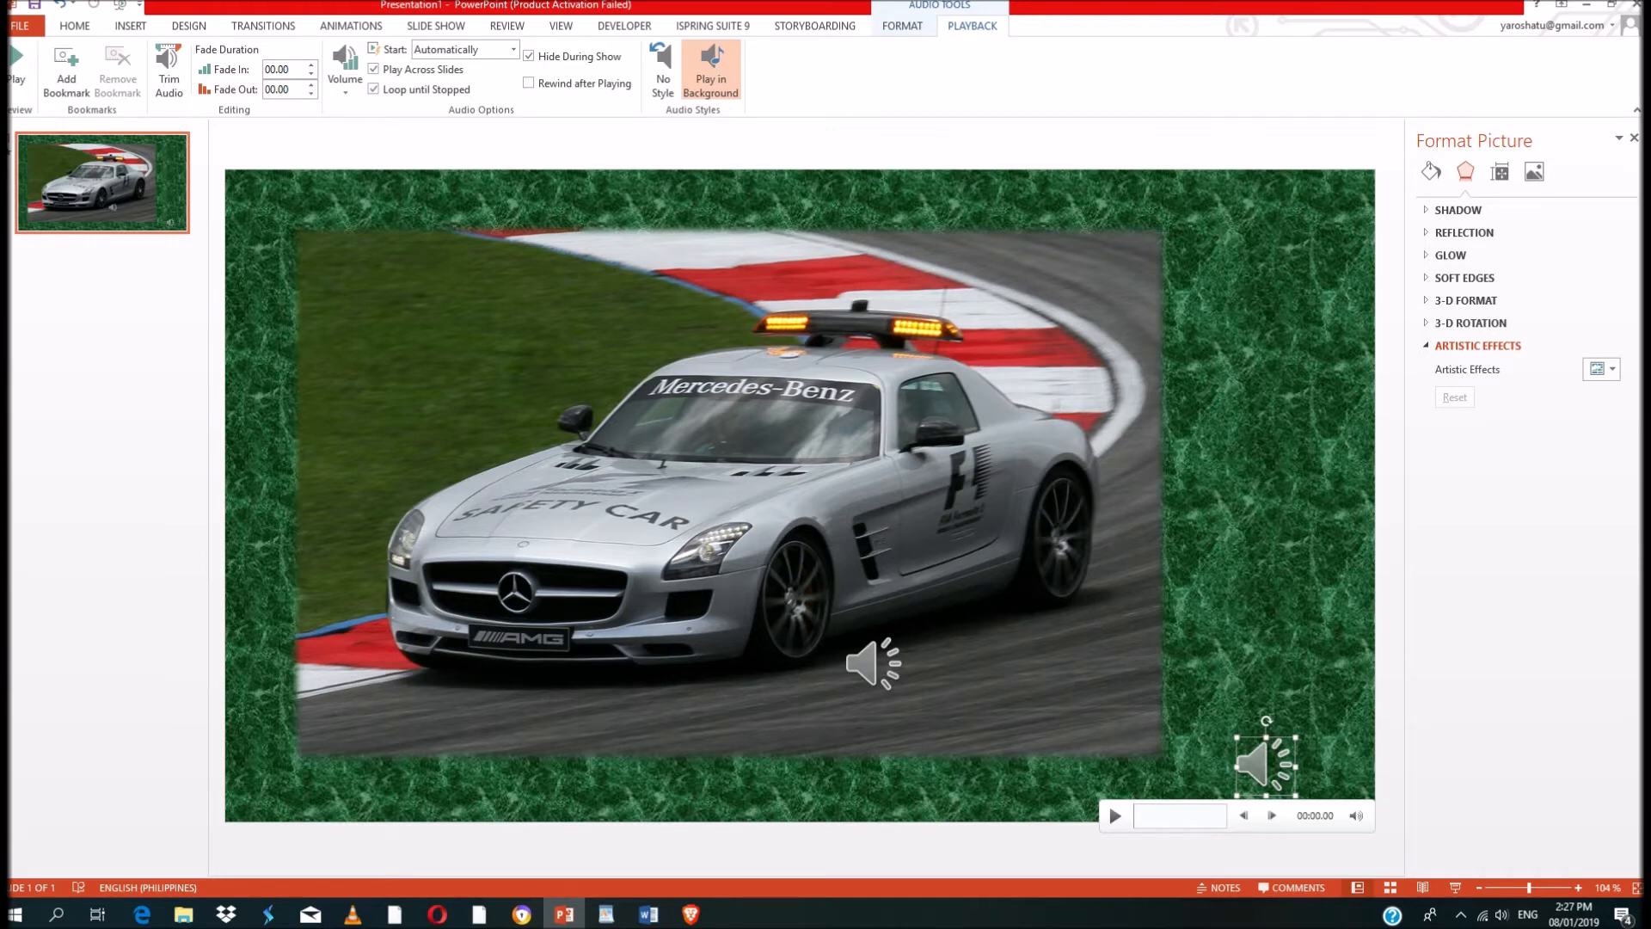
click(874, 664)
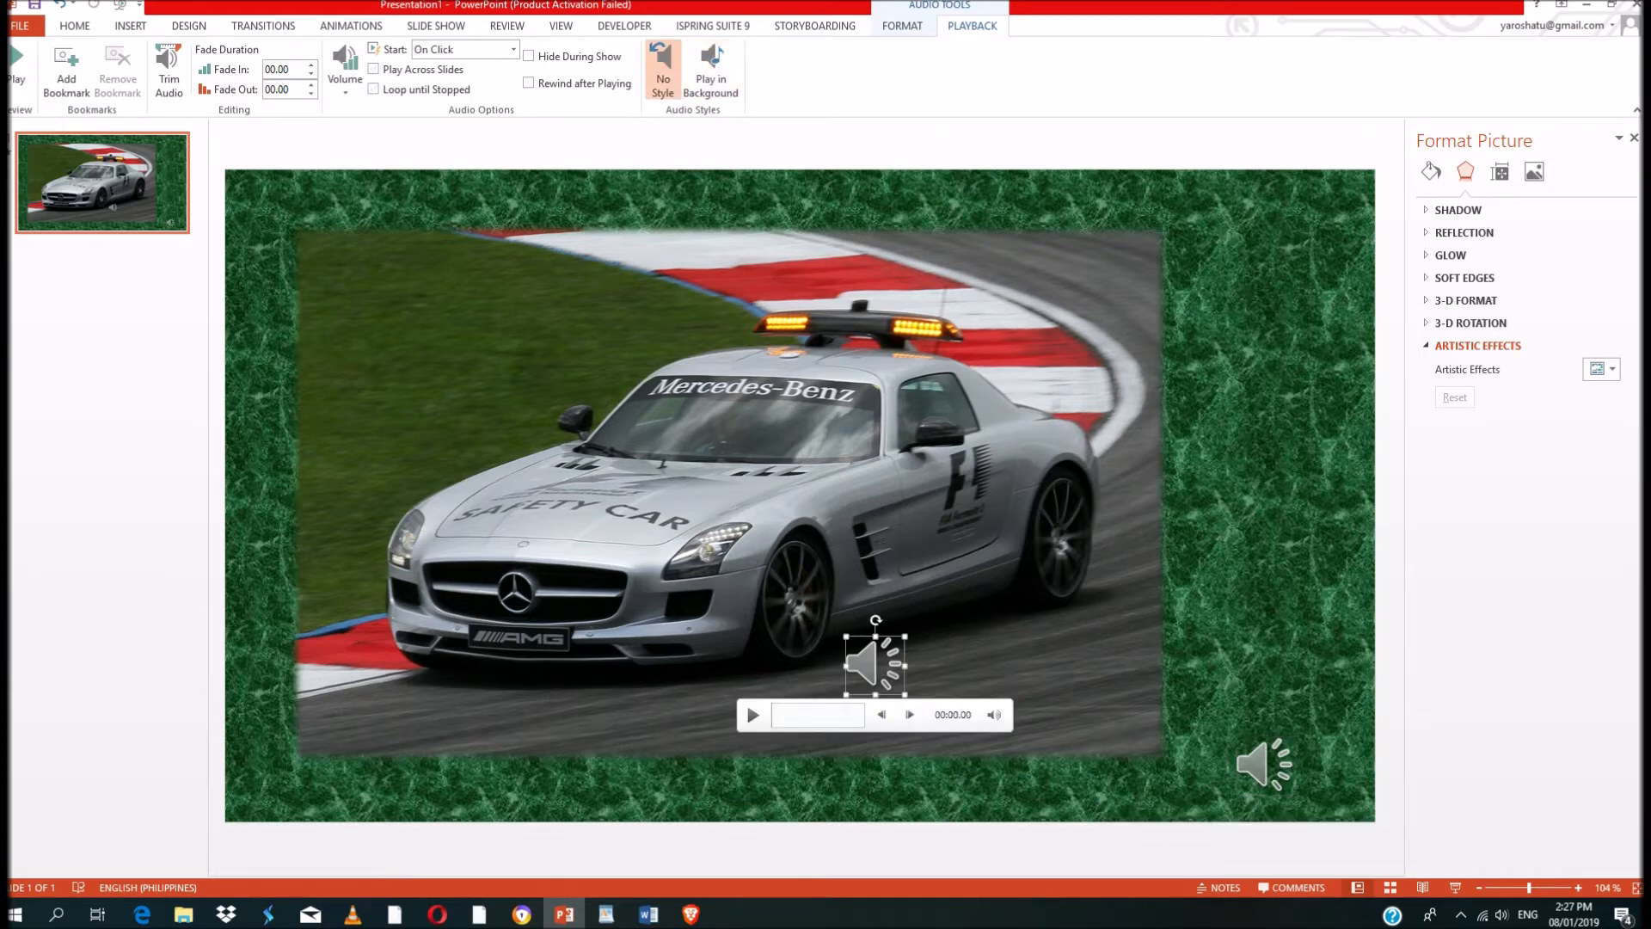
key(Escape)
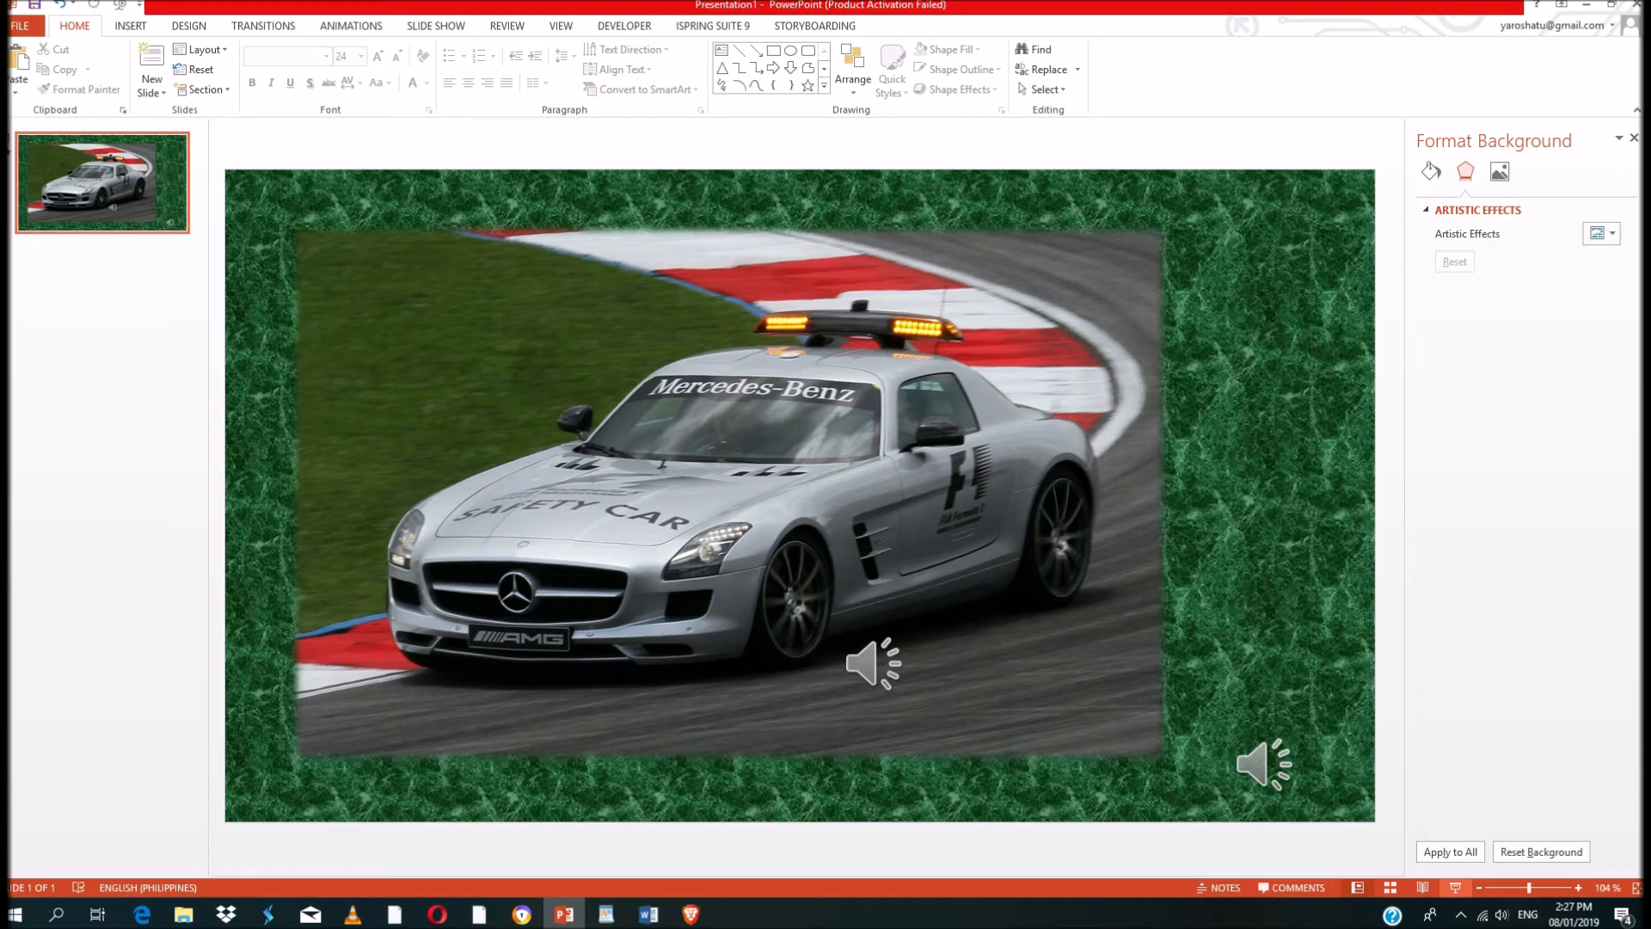
- Run the slide show again to check the background audio playback, and end the show
click(1454, 888)
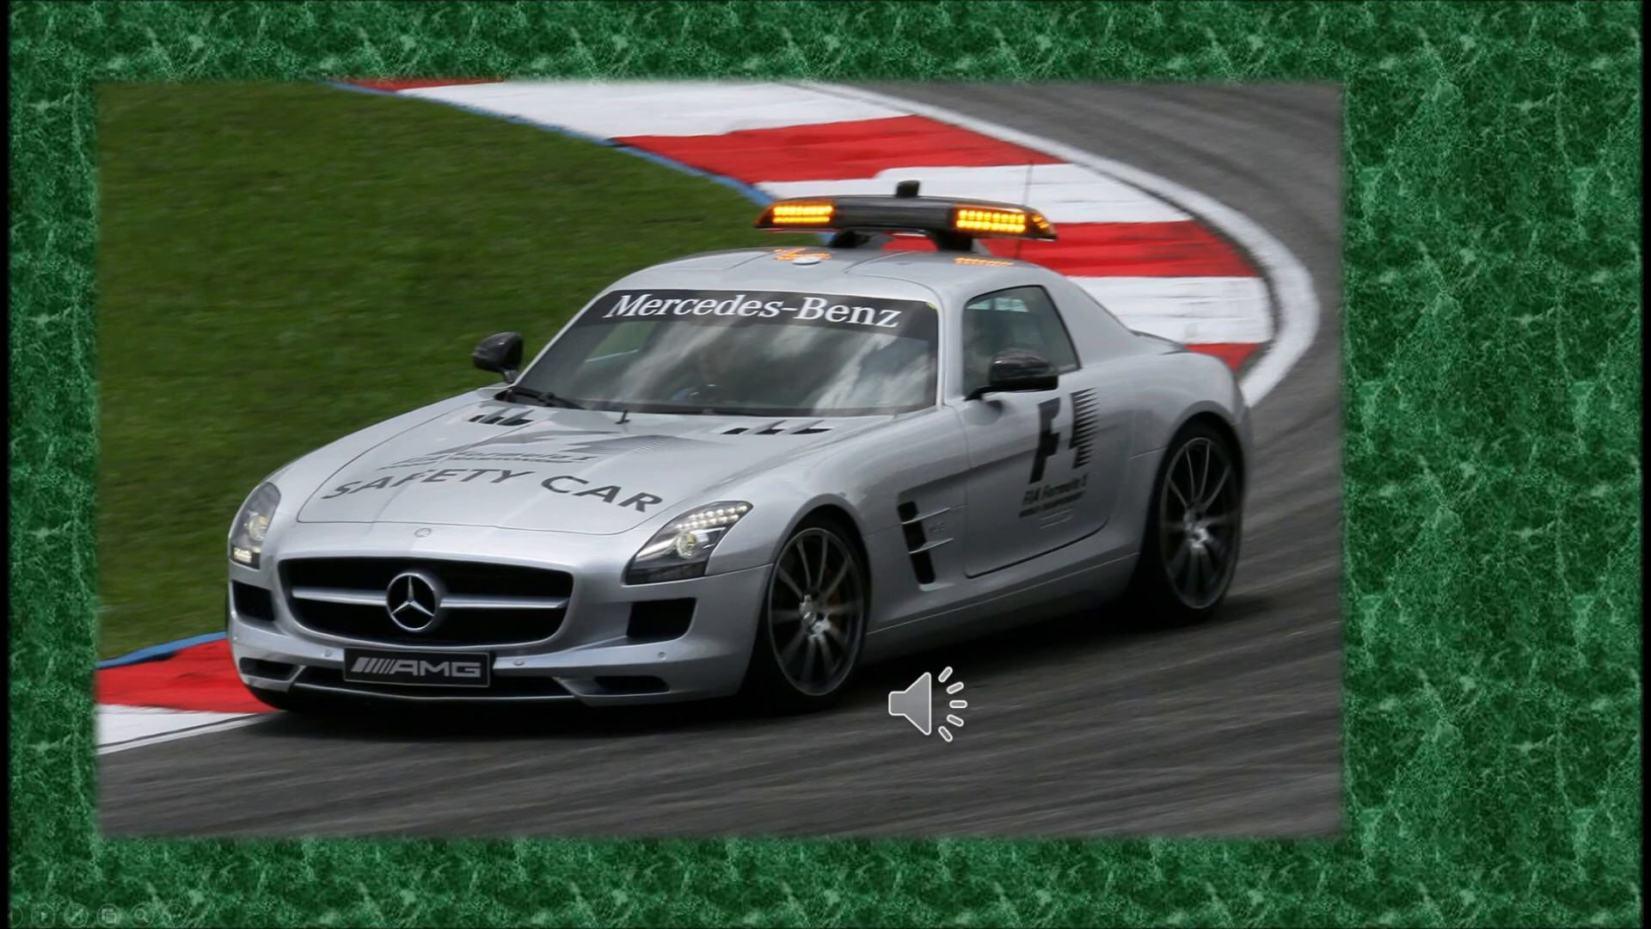
key(Right)
key(Right)
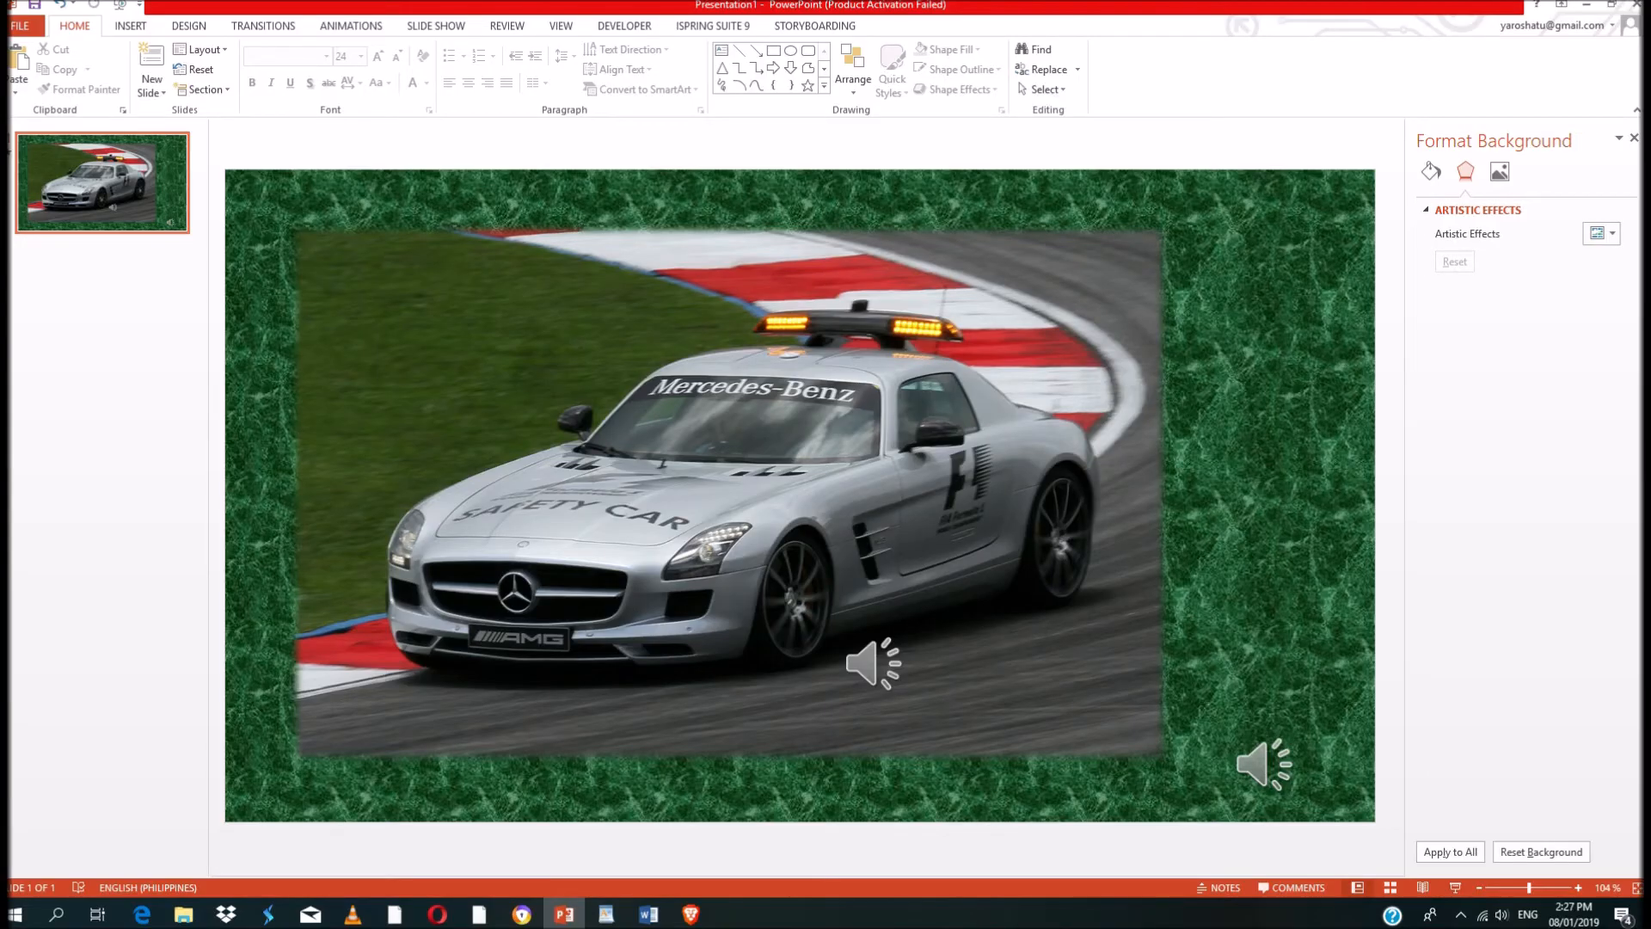